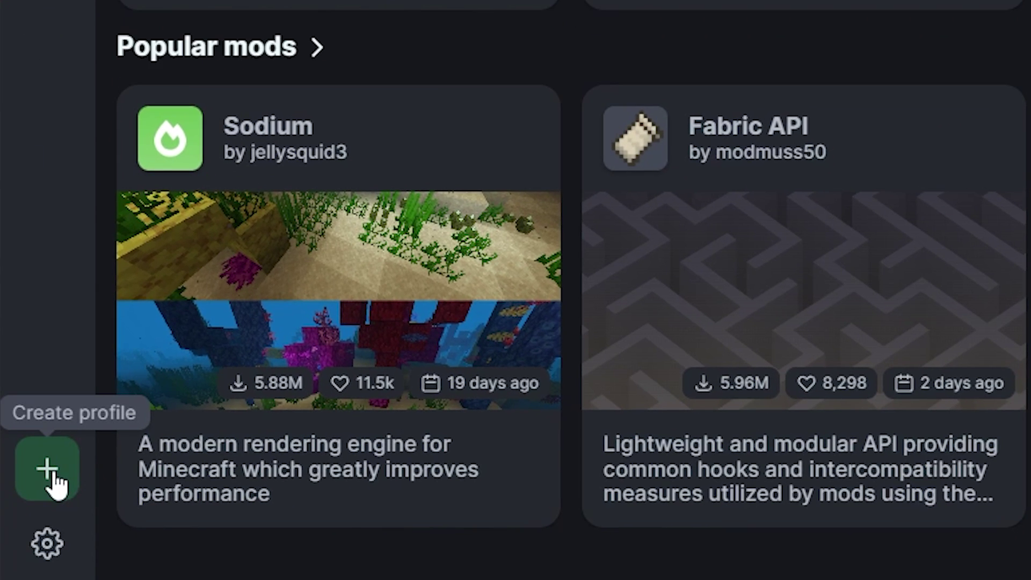
Step: Create a custom instance named Subscribe with the Fabric loader and game version 1.20.4
click(52, 475)
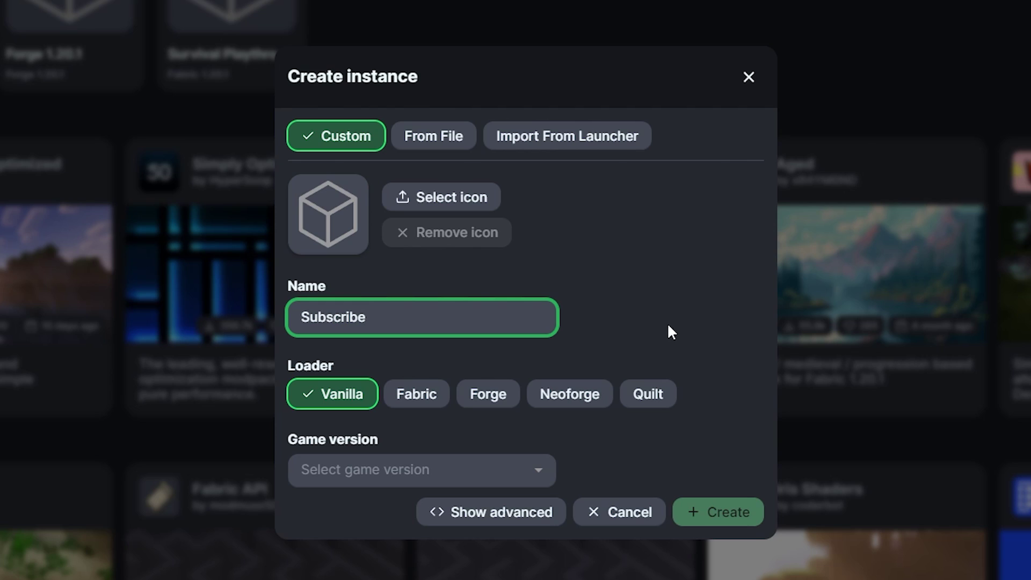
click(421, 397)
click(353, 476)
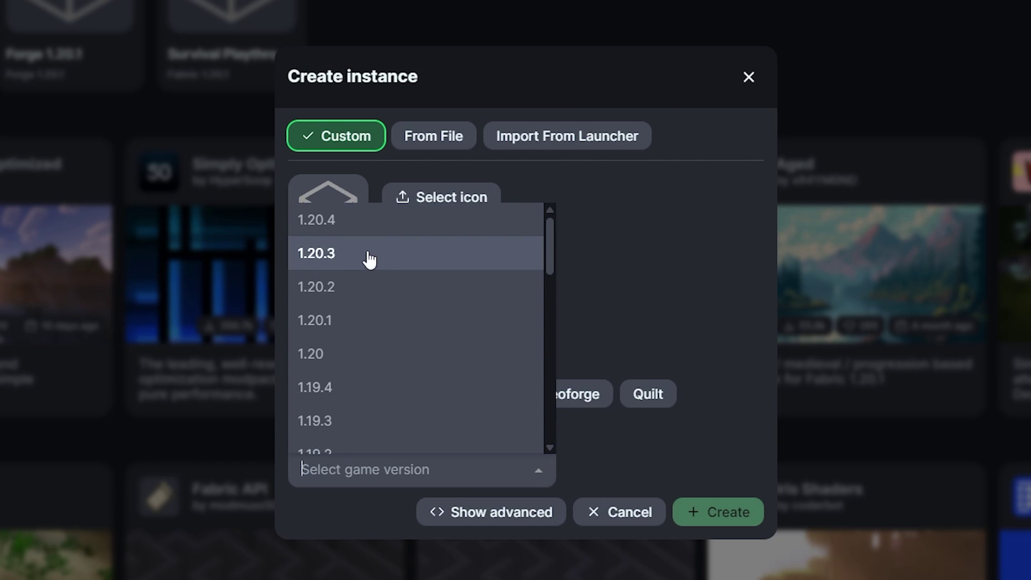
click(359, 220)
click(720, 516)
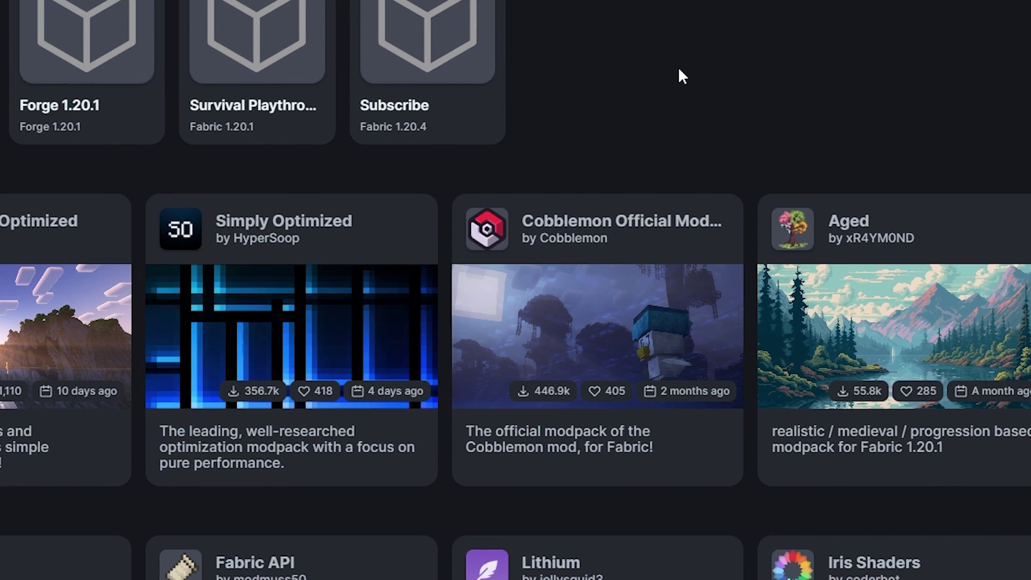
Step: Install version 1.19.4-7.0 of the Simply Optimized modpack from its list of versions
mouse_move(295, 299)
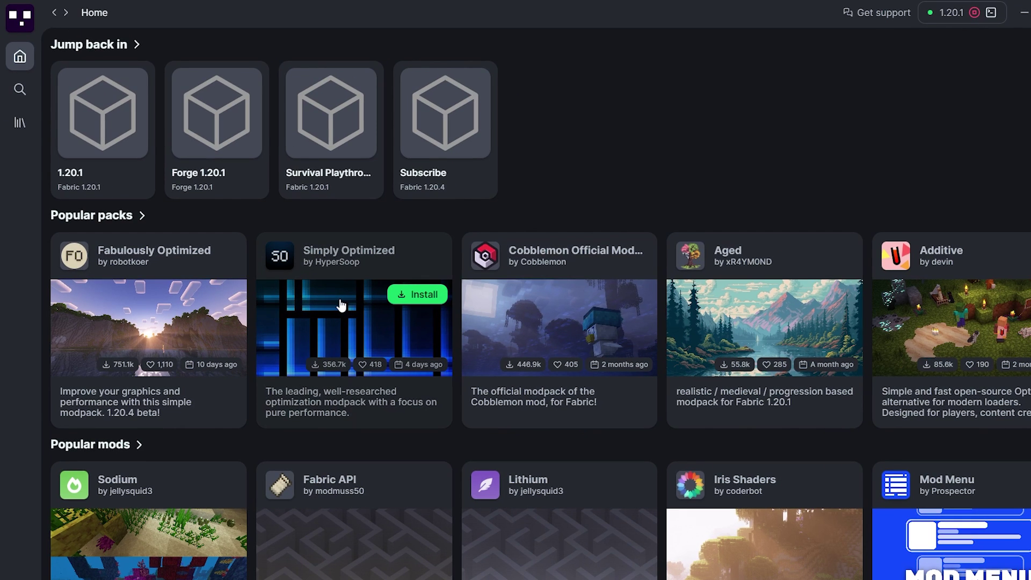
click(349, 251)
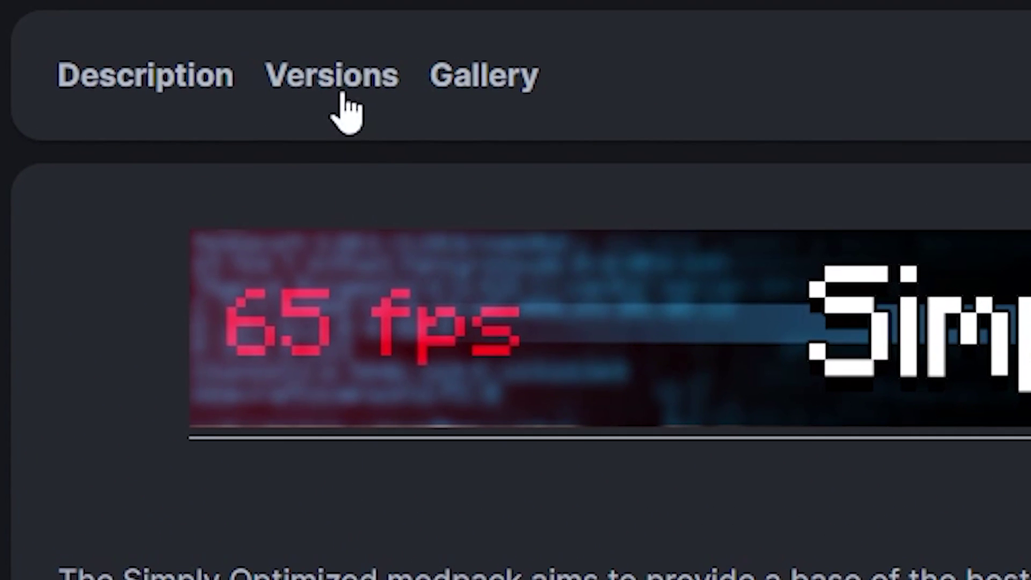
click(336, 100)
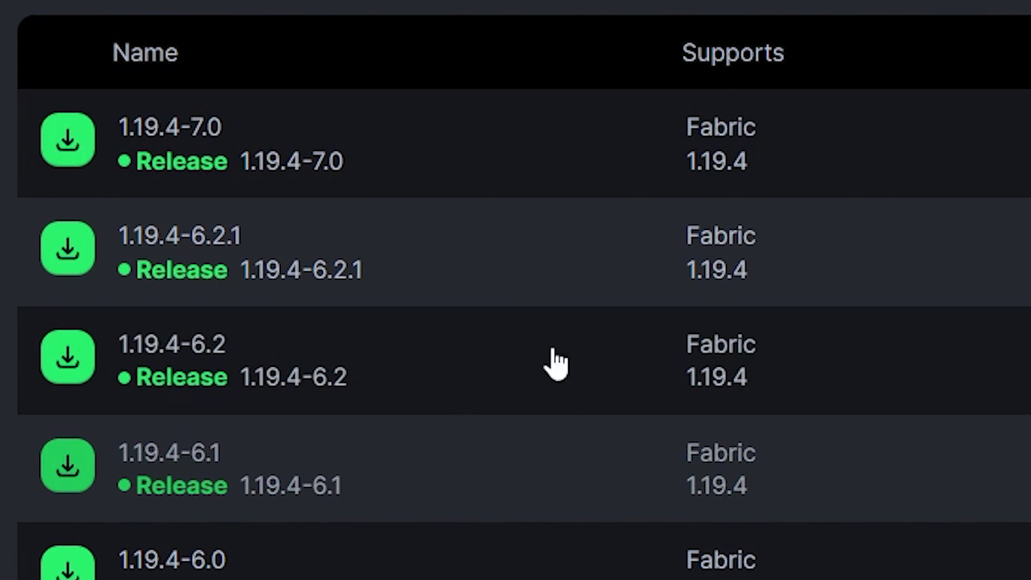
click(59, 153)
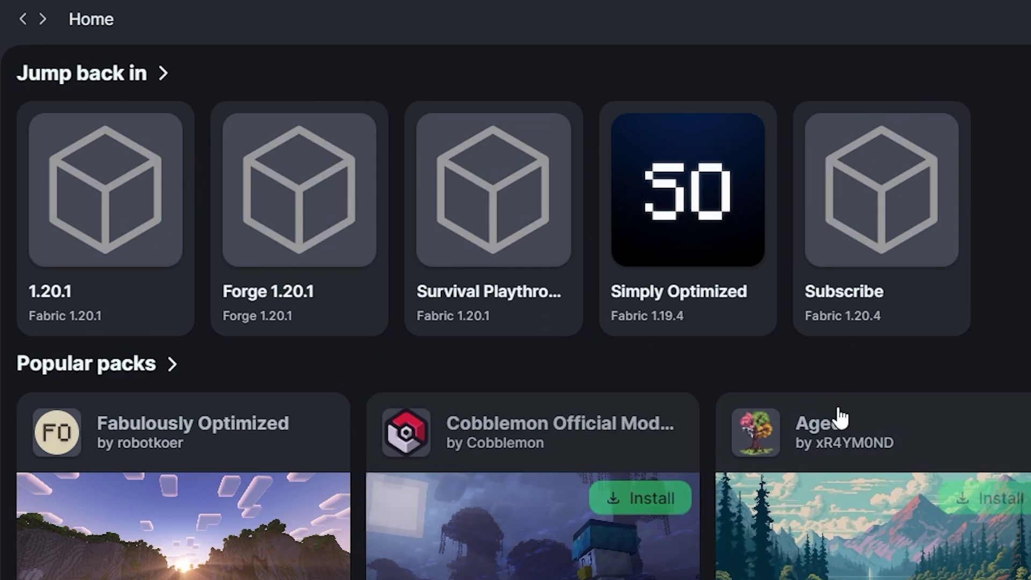
Step: Open the console logs of the running 1.20.1 instance
mouse_move(739, 232)
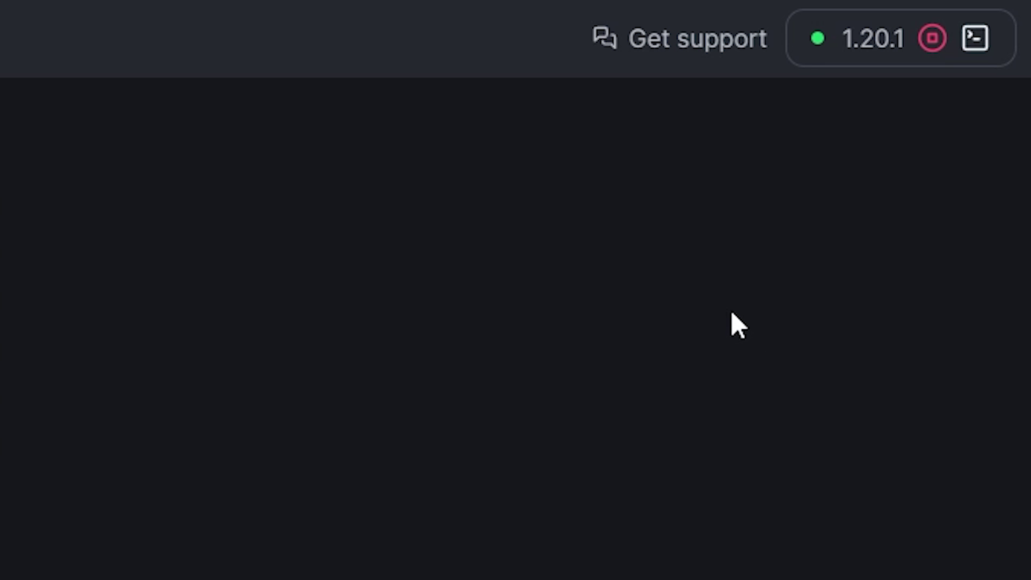
click(975, 39)
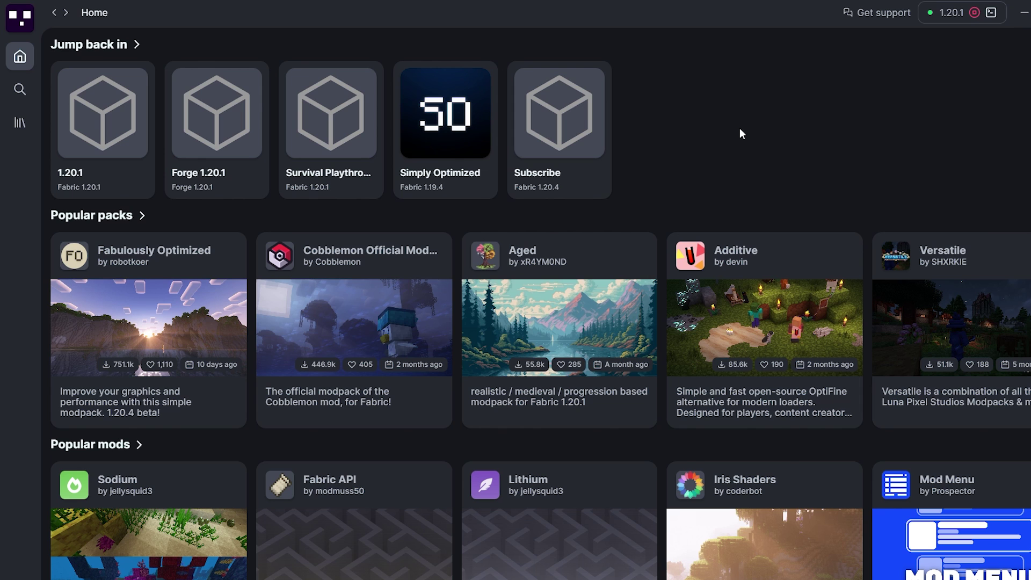
Step: Open the Subscribe instance and browse the mods that can be added to it
mouse_move(578, 100)
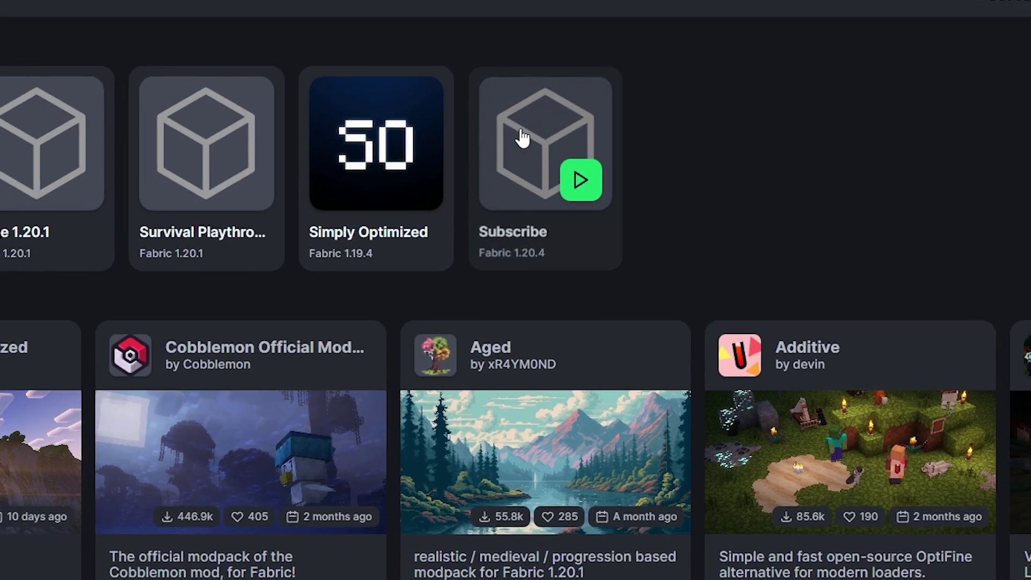
click(497, 164)
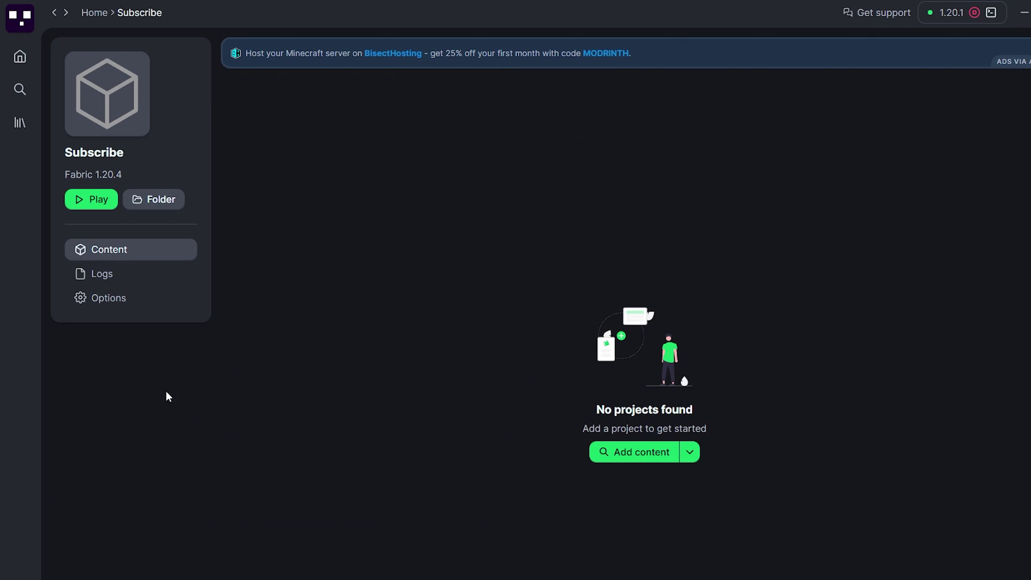
click(600, 458)
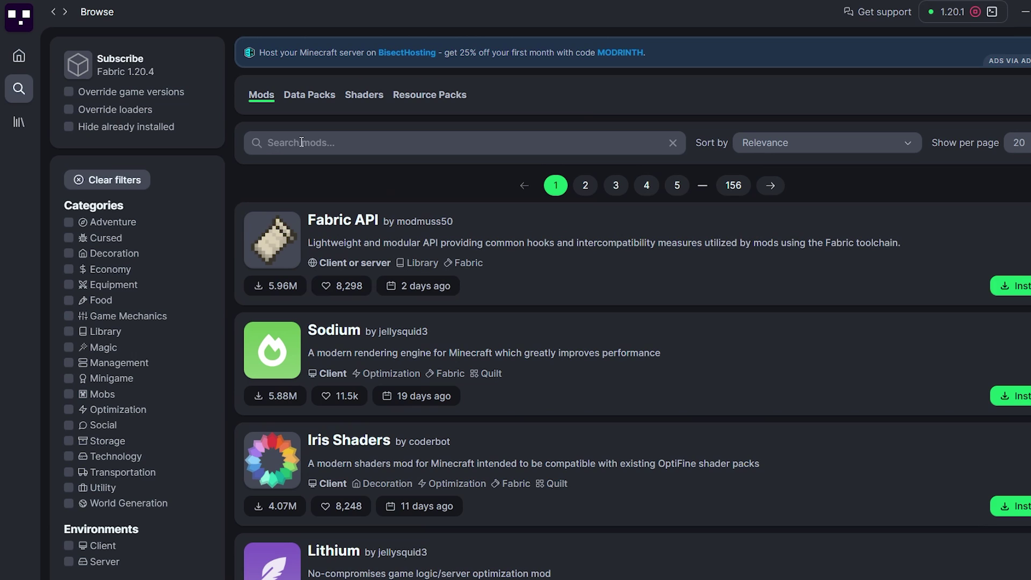
click(291, 142)
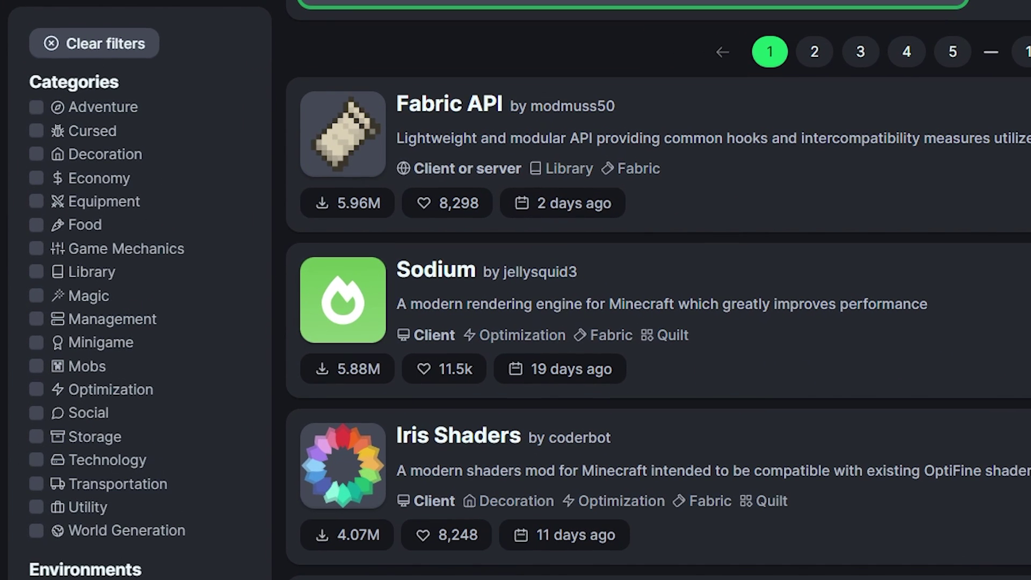
click(506, 37)
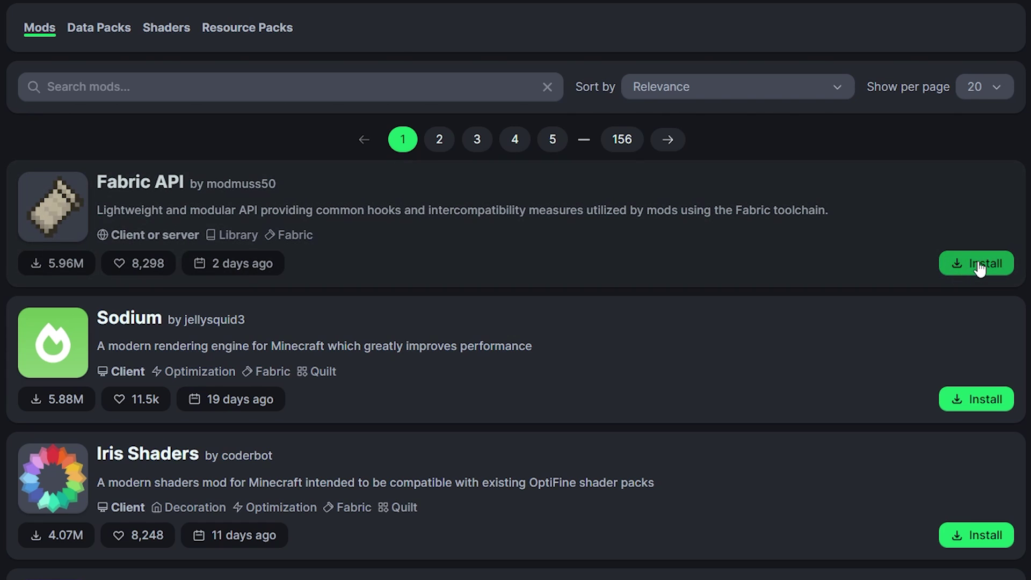
Step: Install the Fabric API, Sodium, Iris Shaders and Lithium mods into the Subscribe instance
click(979, 267)
click(967, 399)
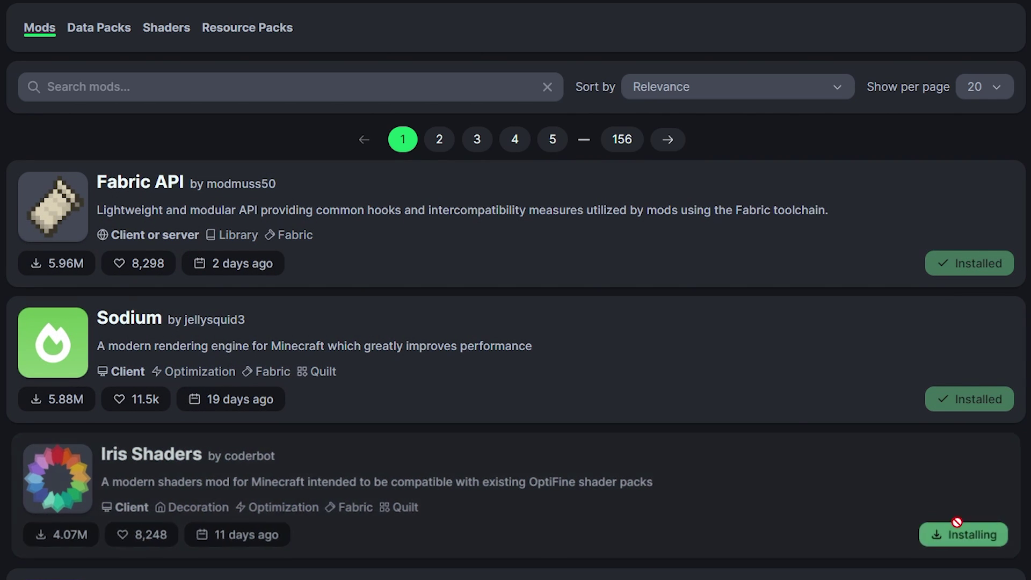
scroll(957, 523, down, 5)
click(975, 426)
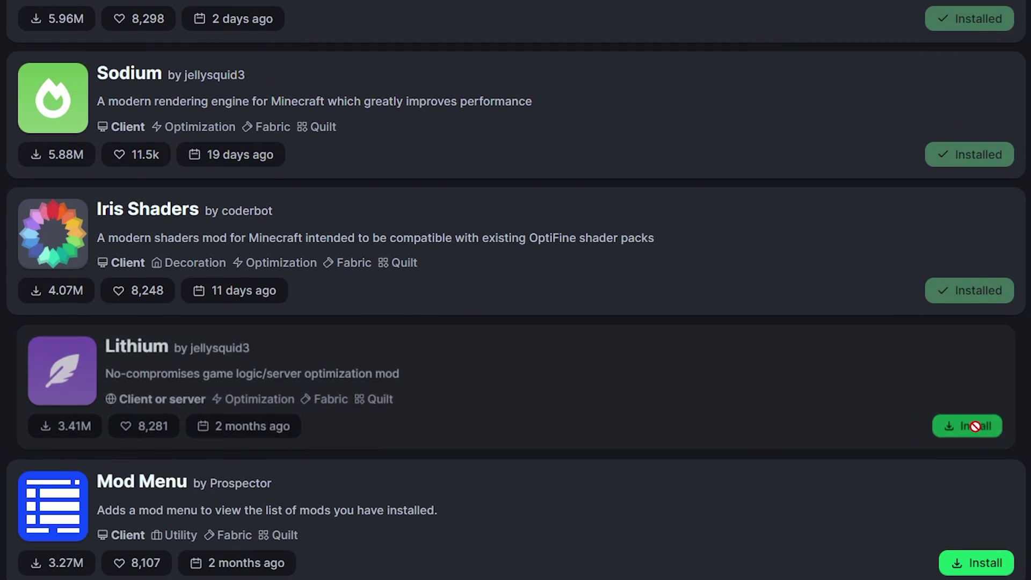
Step: Install the Entity Culling, FerriteCore, Reese's Sodium Options and LazyDFU mods into the instance
scroll(962, 559, down, 10)
click(977, 346)
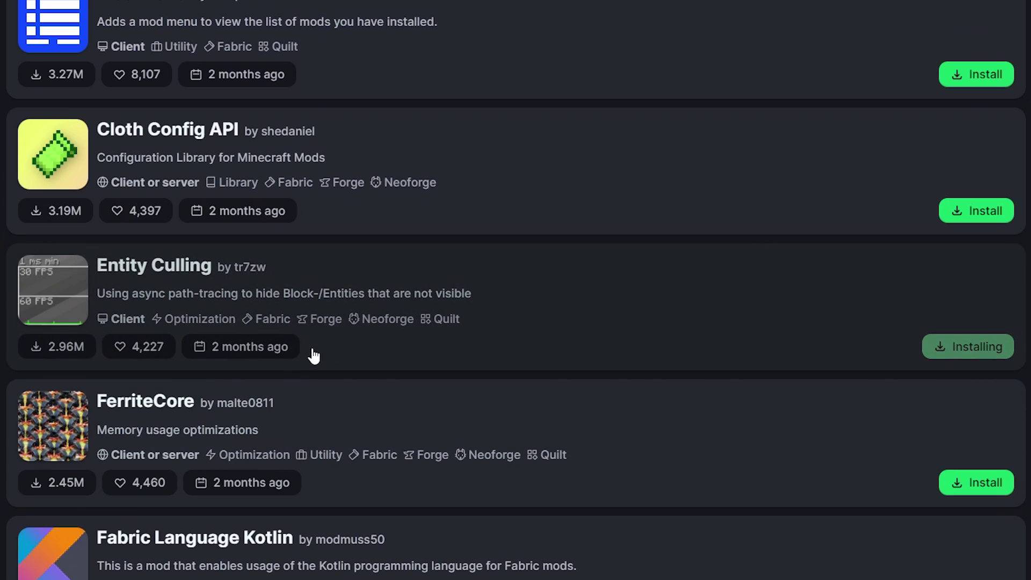
click(975, 483)
scroll(505, 422, down, 5)
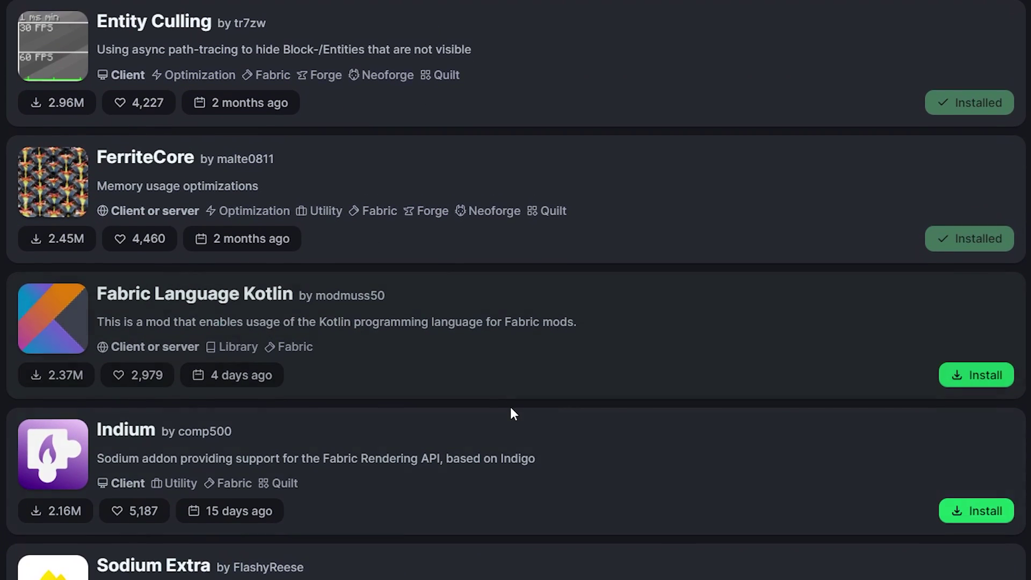
scroll(511, 410, down, 12)
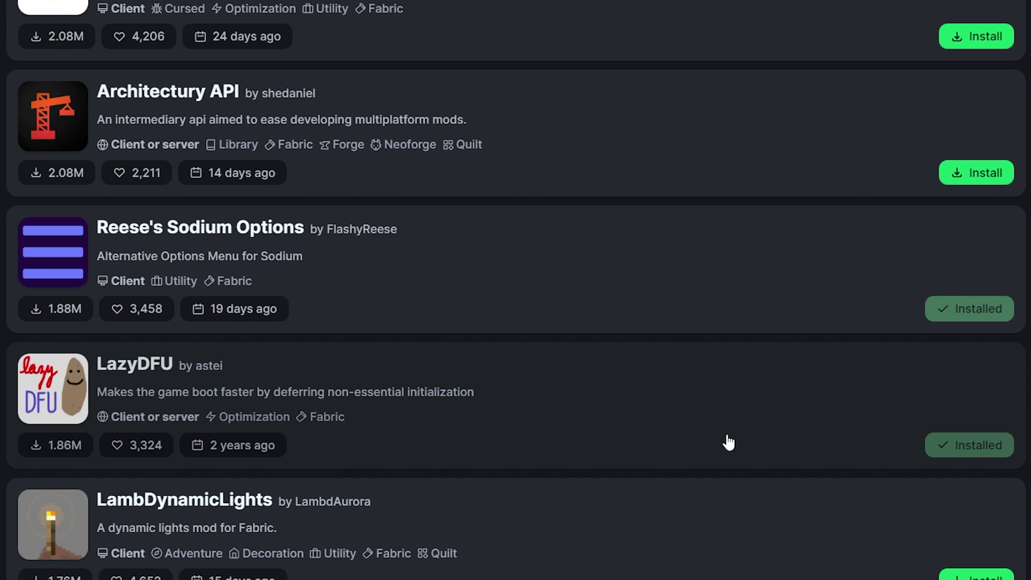
Step: Switch to shader content and install BSL Shaders, Complementary Shaders - Unbound and Super Duper Vanilla
scroll(645, 451, up, 10)
scroll(429, 478, up, 6)
scroll(290, 462, up, 11)
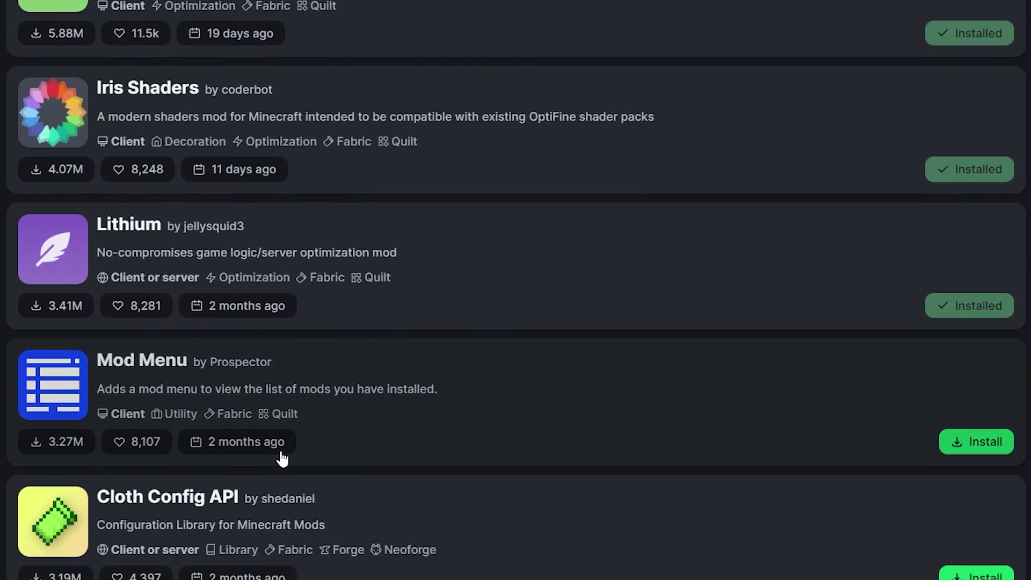
scroll(306, 371, up, 3)
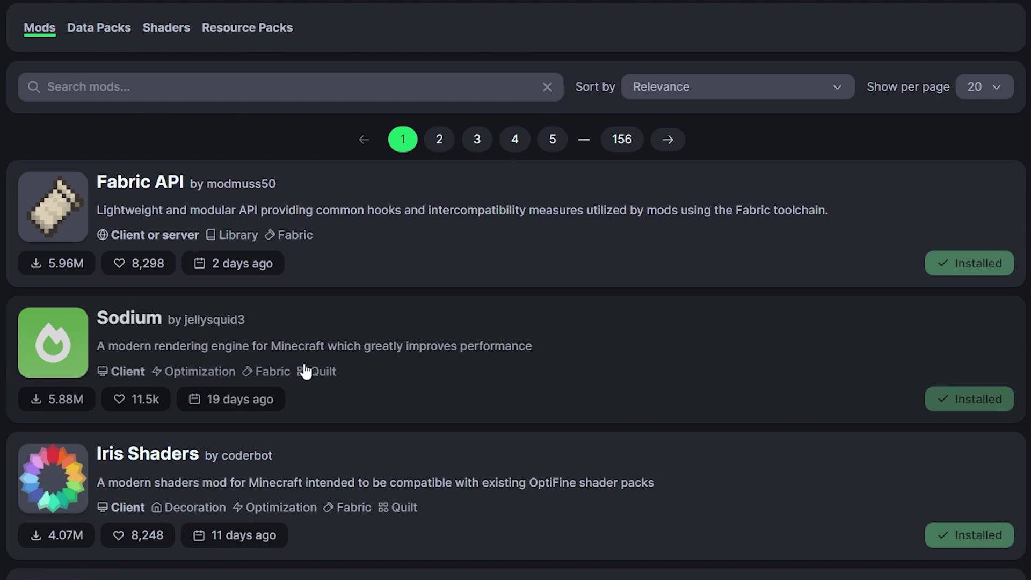
click(169, 30)
scroll(143, 229, down, 2)
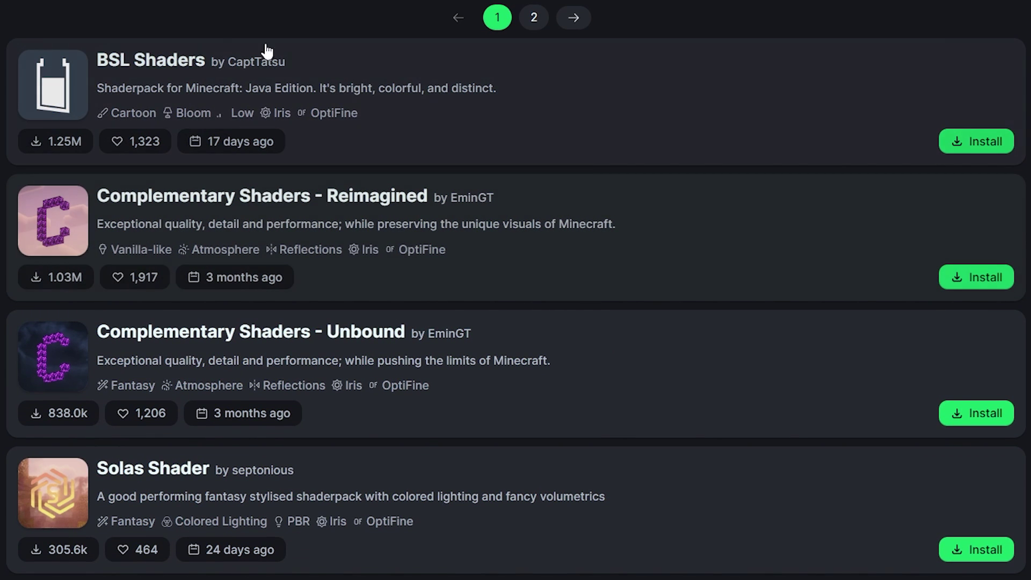
click(1003, 150)
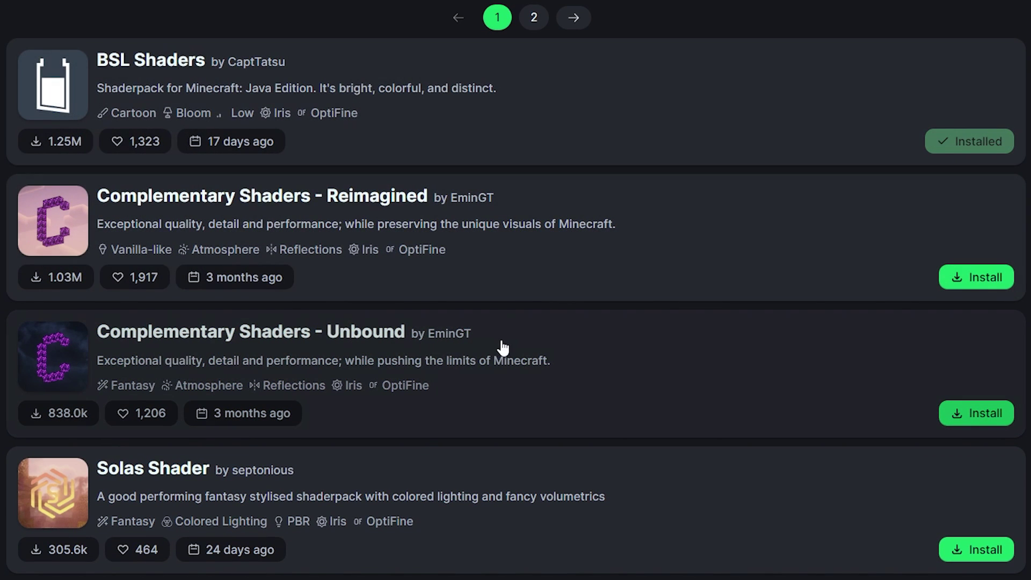
click(983, 414)
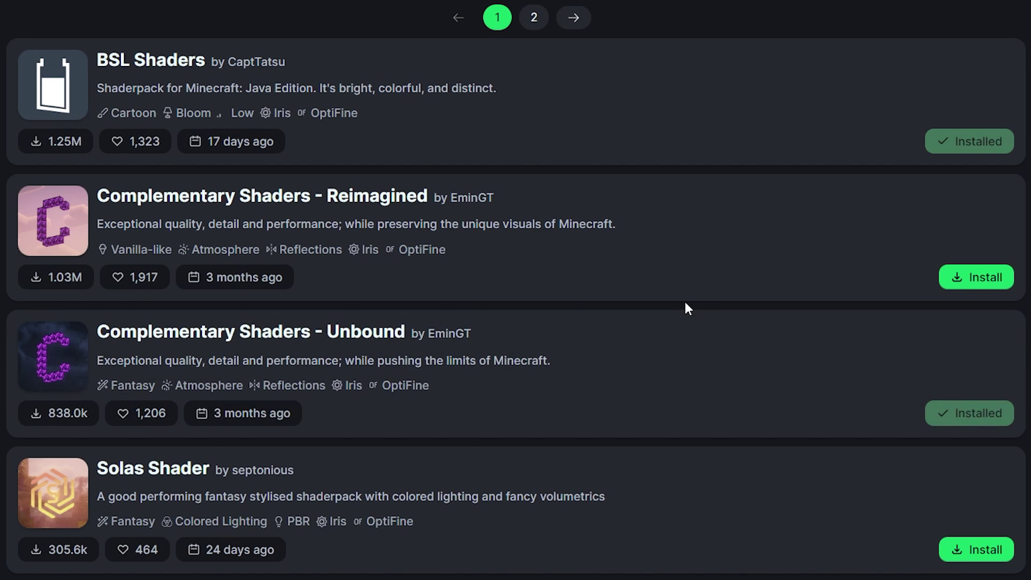
scroll(684, 301, down, 2)
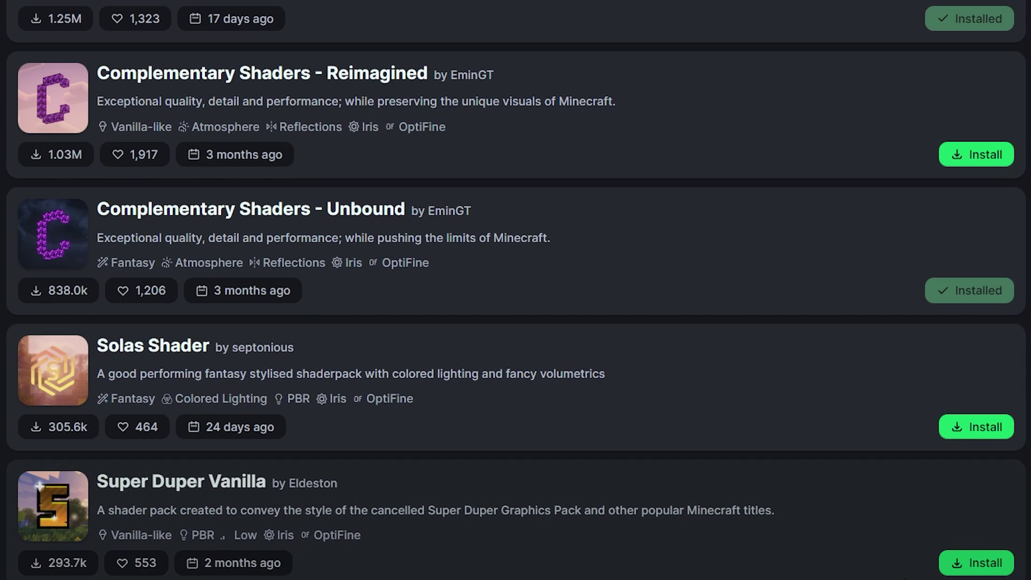
click(977, 562)
scroll(575, 453, down, 4)
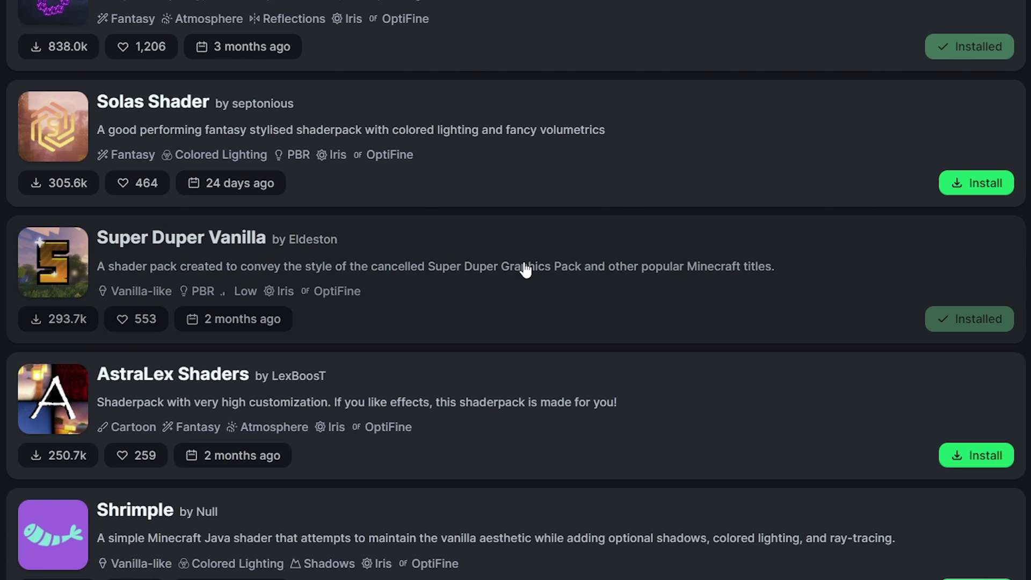
Step: Browse the resource packs and install Faithful 32x into the instance
scroll(573, 315, up, 6)
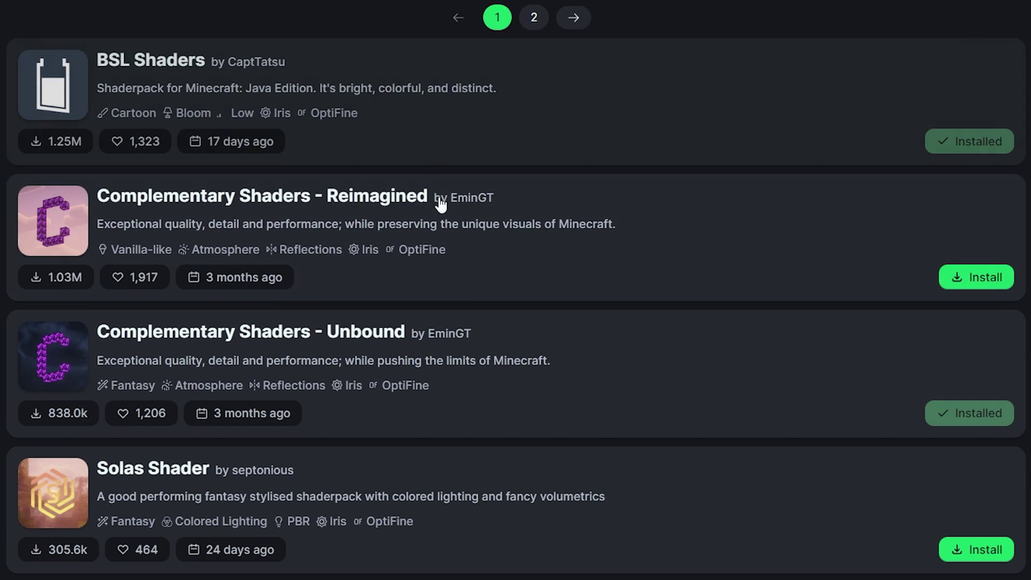
scroll(473, 258, up, 2)
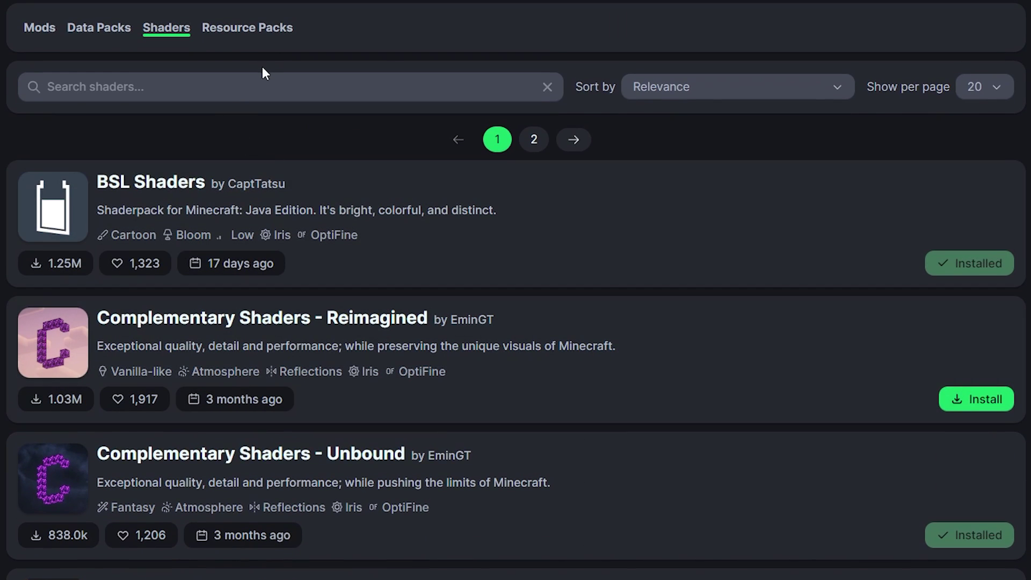
click(268, 33)
scroll(576, 263, down, 3)
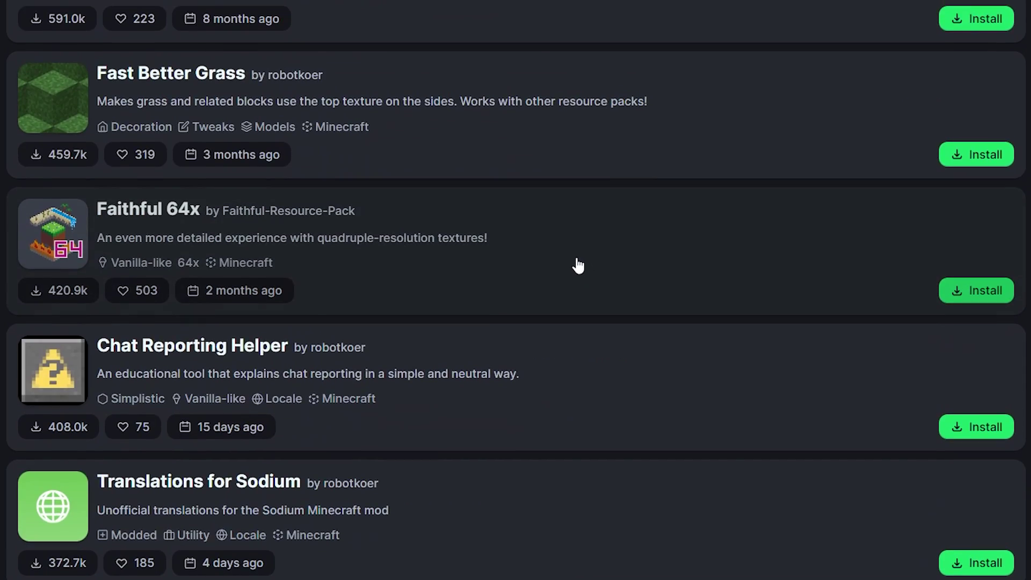
scroll(573, 260, up, 3)
scroll(574, 260, down, 5)
scroll(574, 260, down, 14)
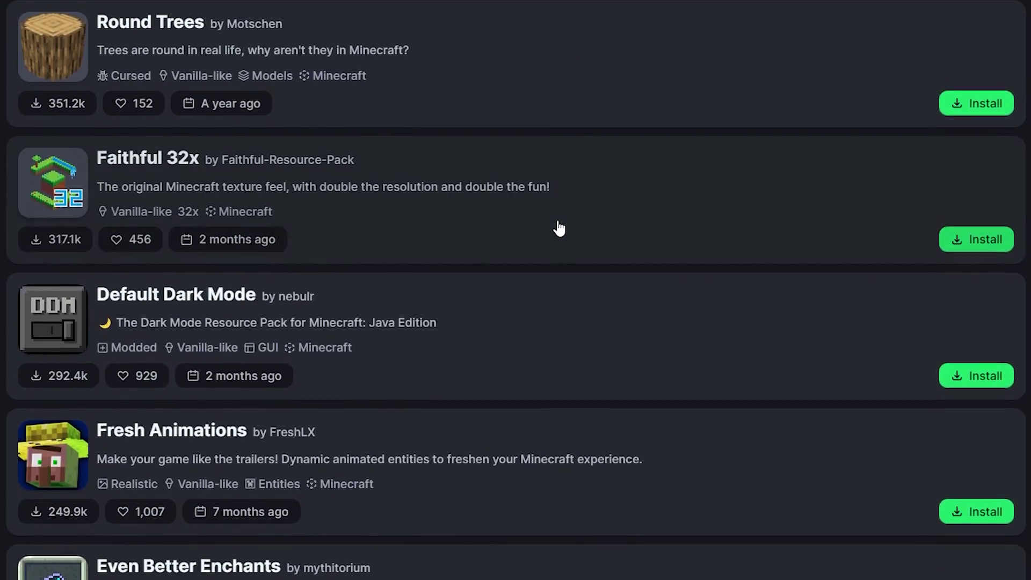
scroll(408, 445, up, 6)
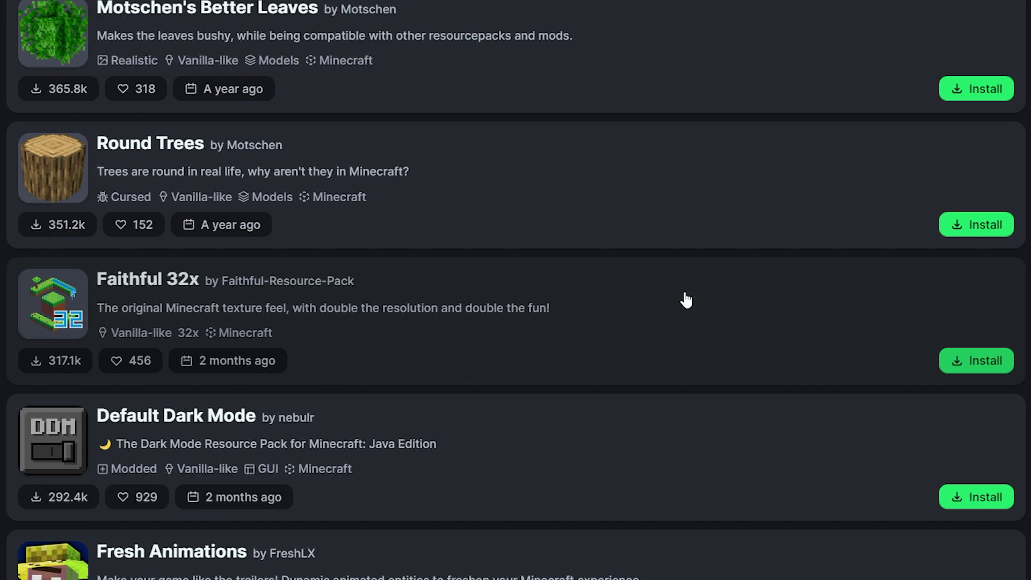
click(978, 360)
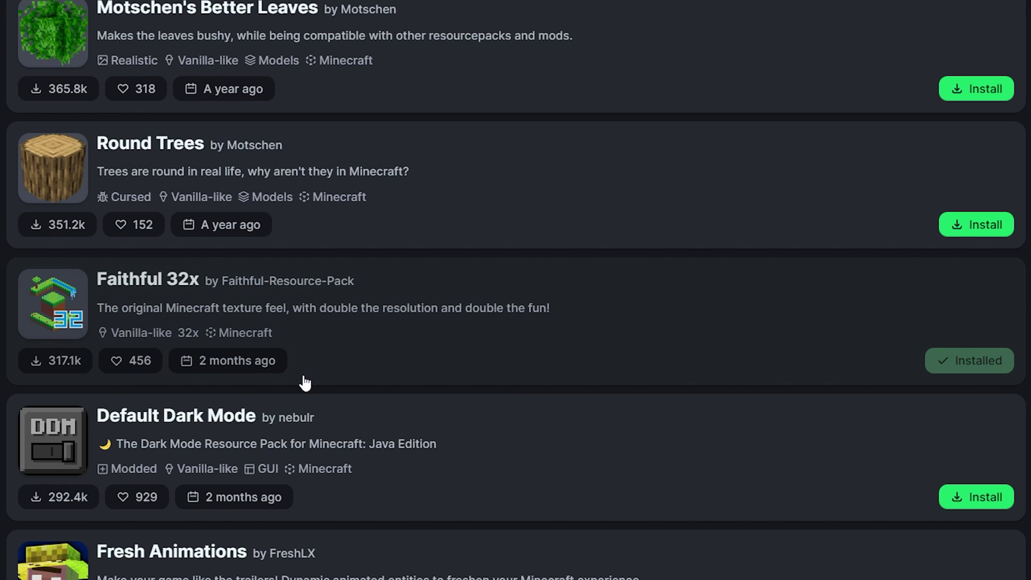
Step: Search the resource packs for "bare bones" and look through the matching packs
scroll(299, 383, up, 10)
click(189, 94)
text(bare b)
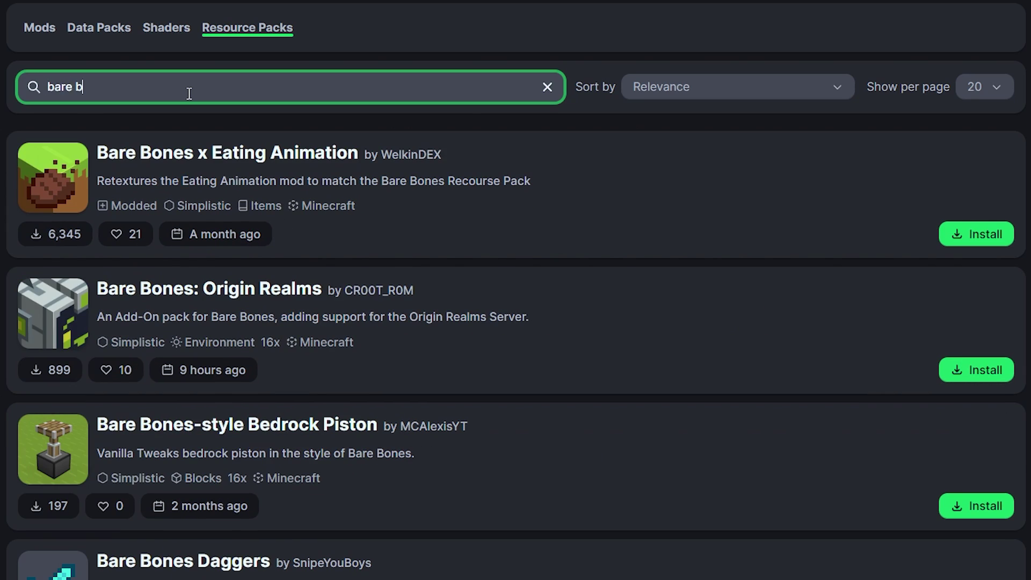
text(ones)
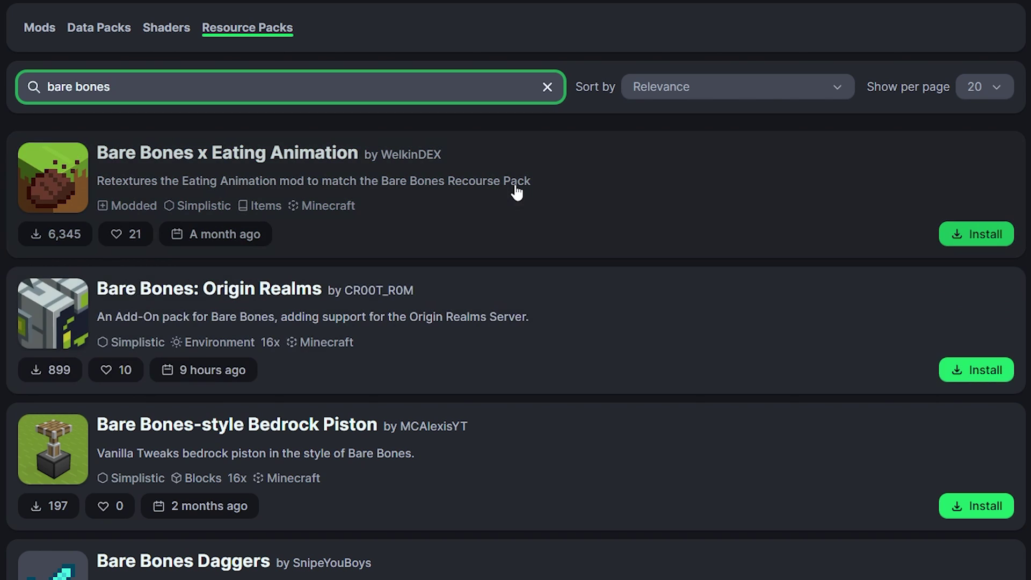
scroll(505, 244, down, 5)
scroll(585, 564, up, 5)
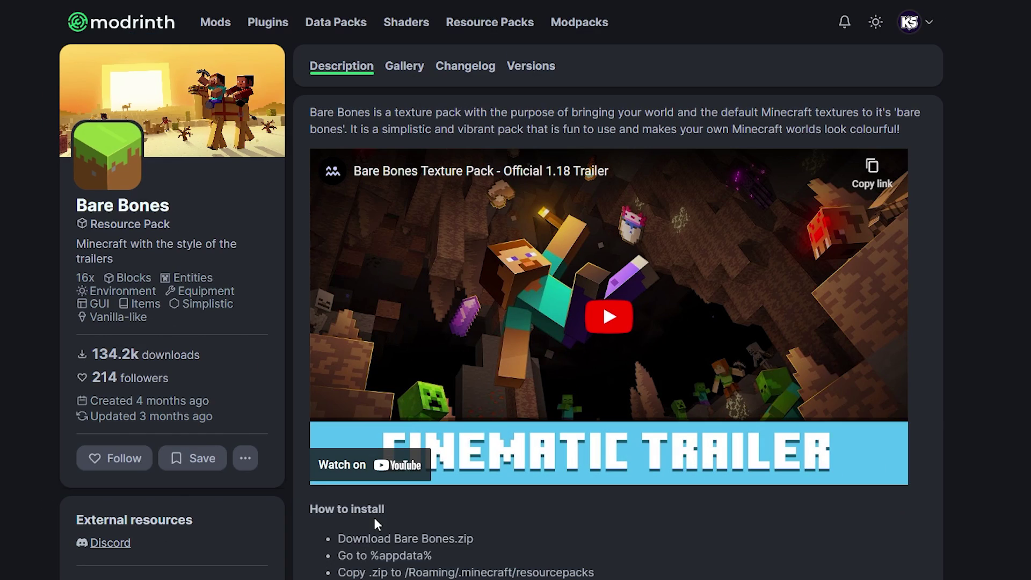
Step: Override the game version filter for the "bare bones" resource pack search and install the Bare Bones pack despite the incompatibility warning
scroll(414, 258, down, 5)
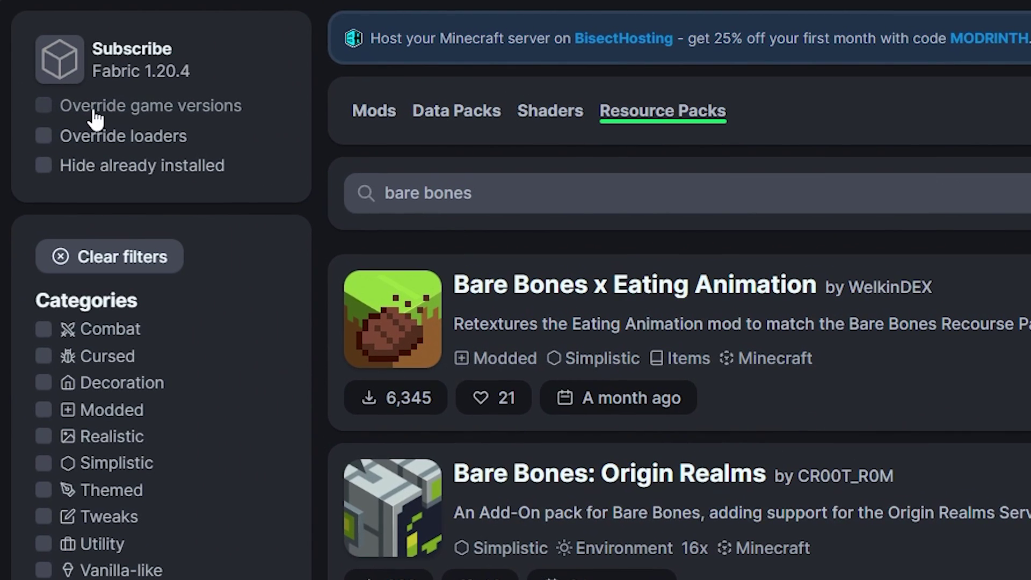
click(45, 110)
click(258, 371)
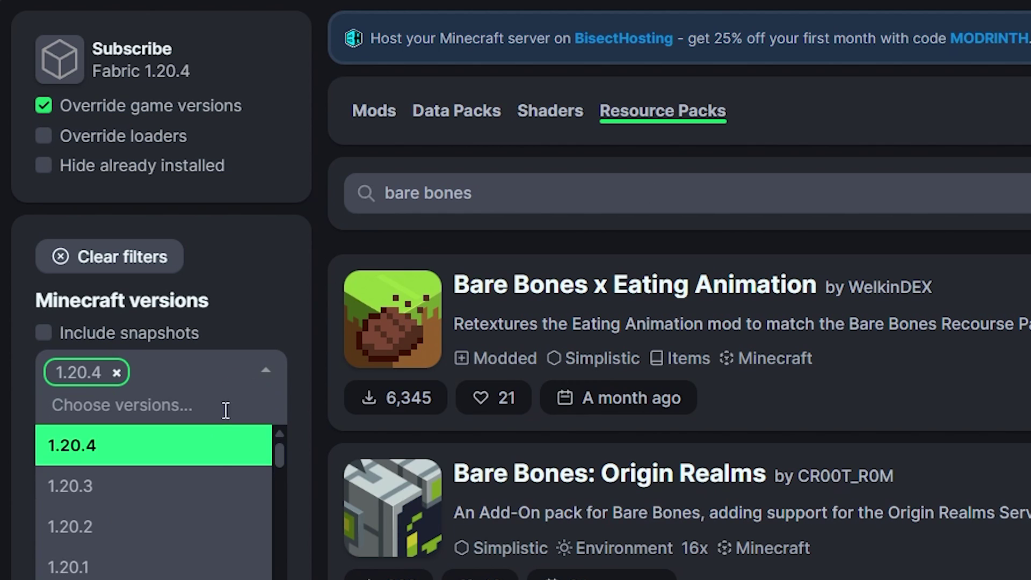
scroll(177, 403, down, 3)
click(66, 427)
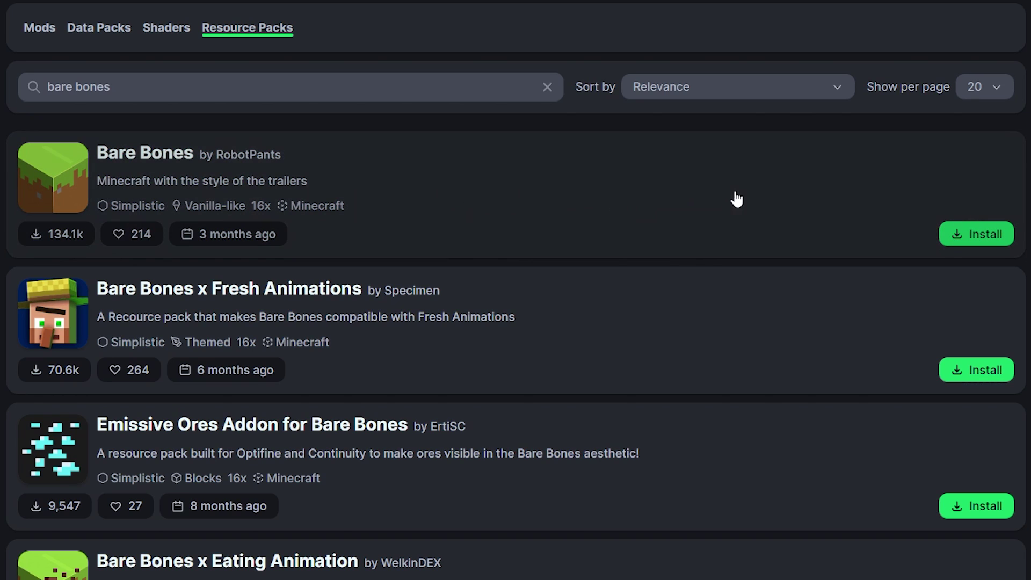
click(972, 235)
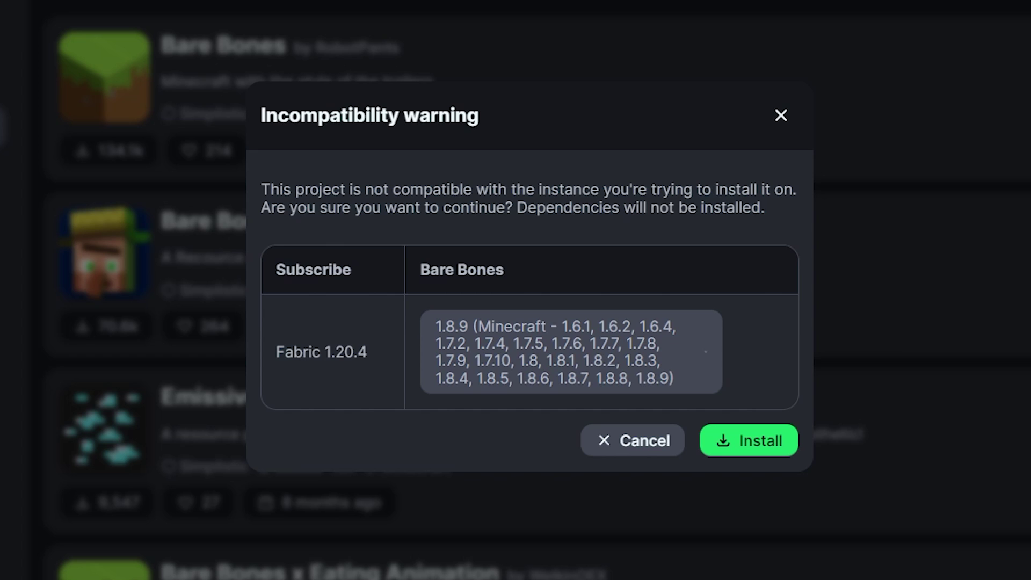
click(727, 450)
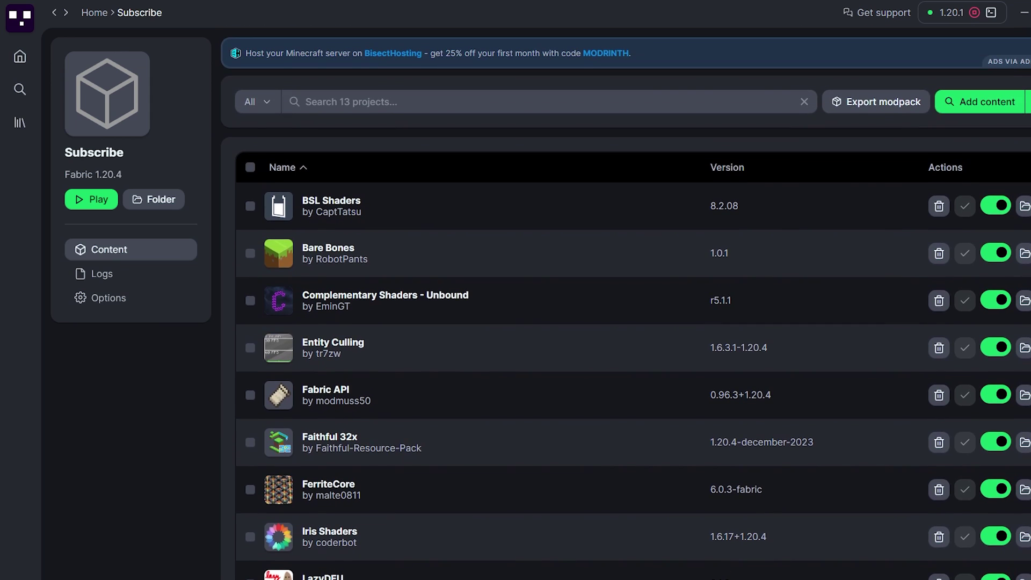
Step: Review the instance's installed content, open its folder on disk and inspect the resourcepacks, shaderpacks and mods folders and the mod files
scroll(508, 563, down, 3)
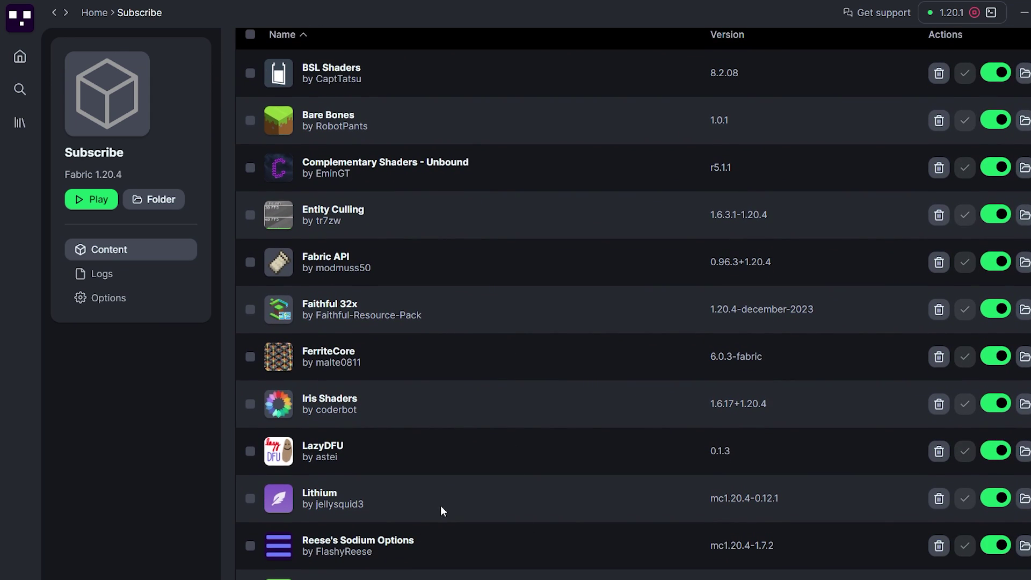
scroll(549, 468, up, 2)
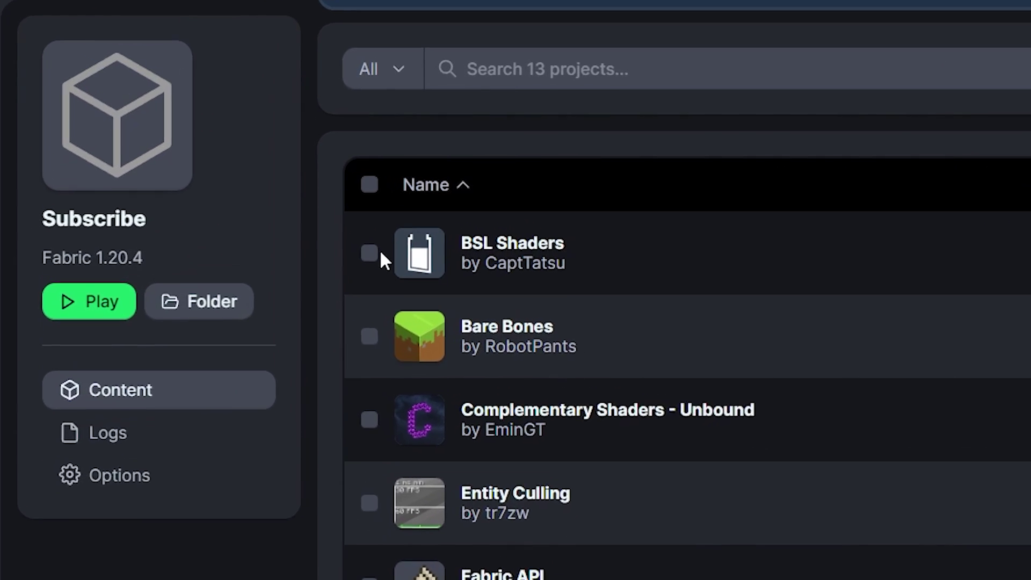
click(205, 344)
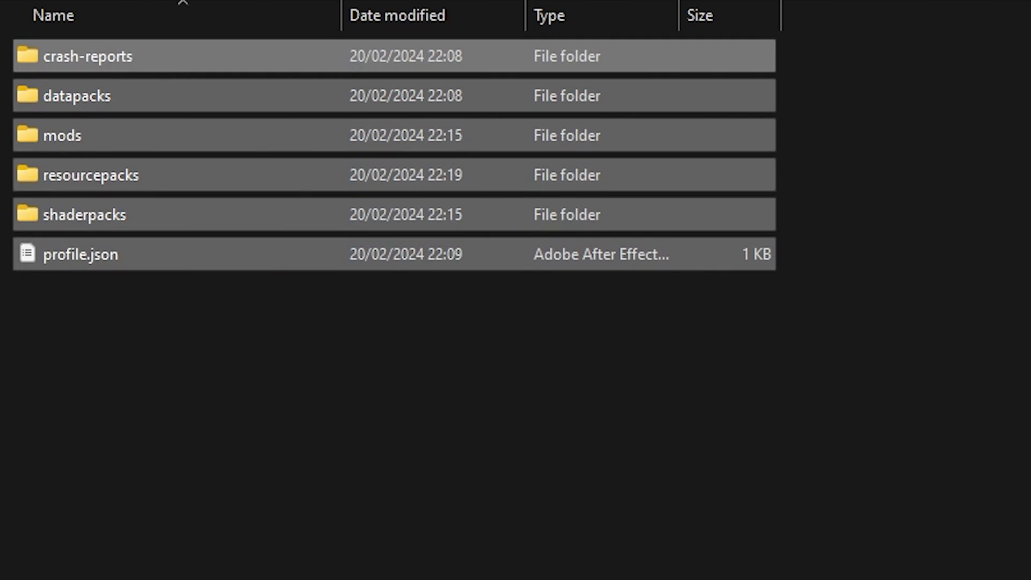
click(95, 148)
click(102, 177)
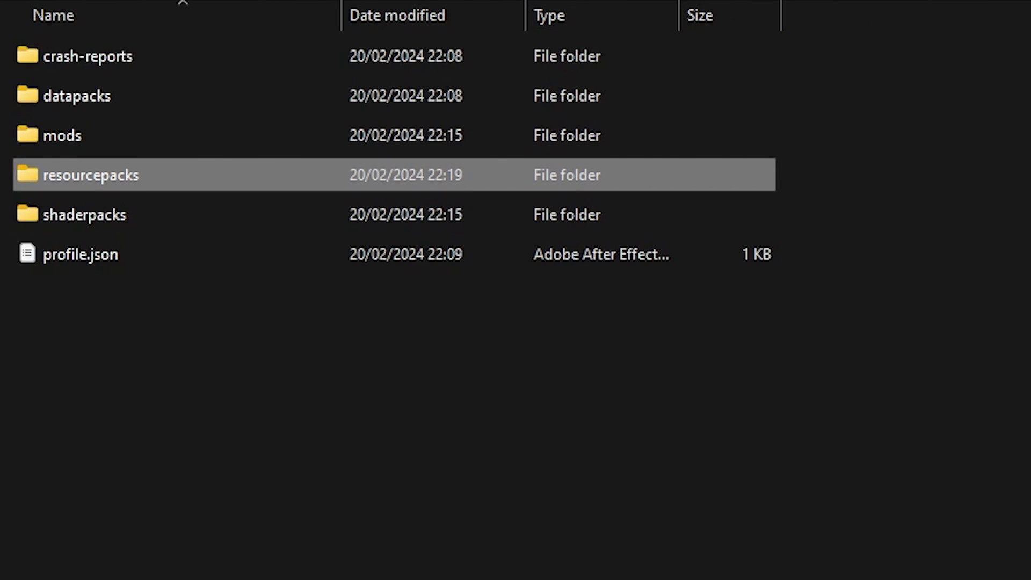
click(118, 214)
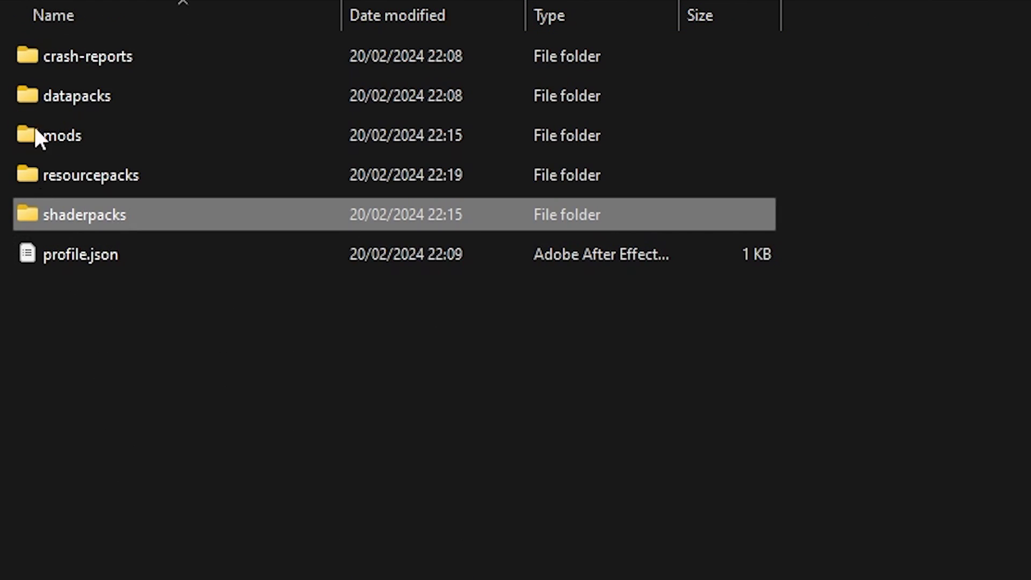
click(301, 141)
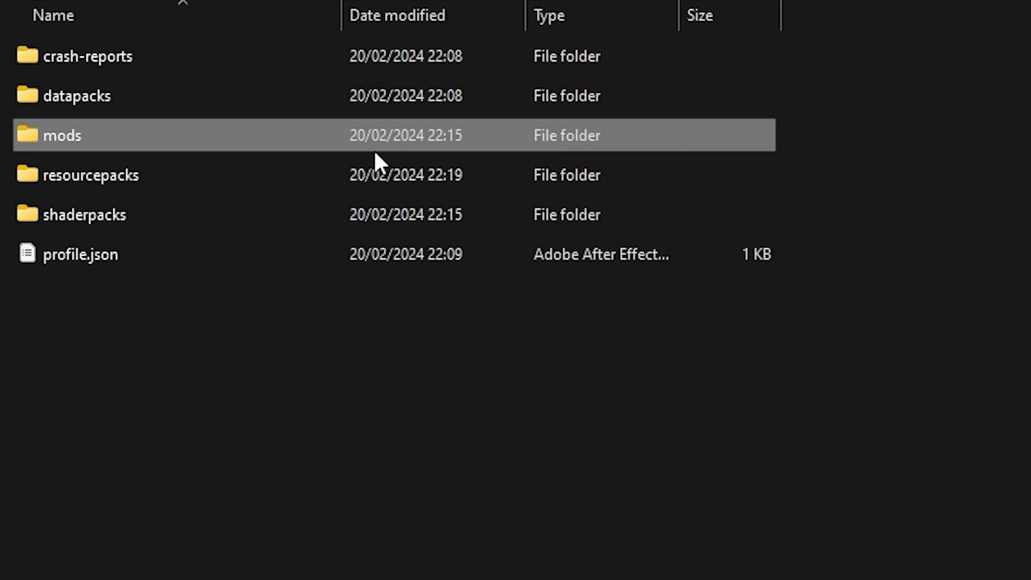
double_click(95, 139)
key(ctrl+a)
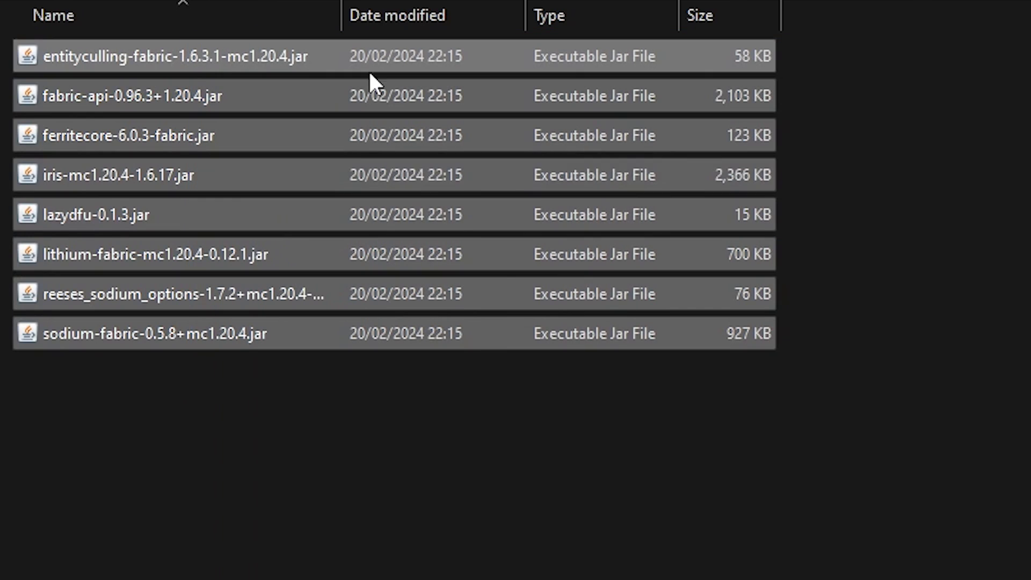
key(Escape)
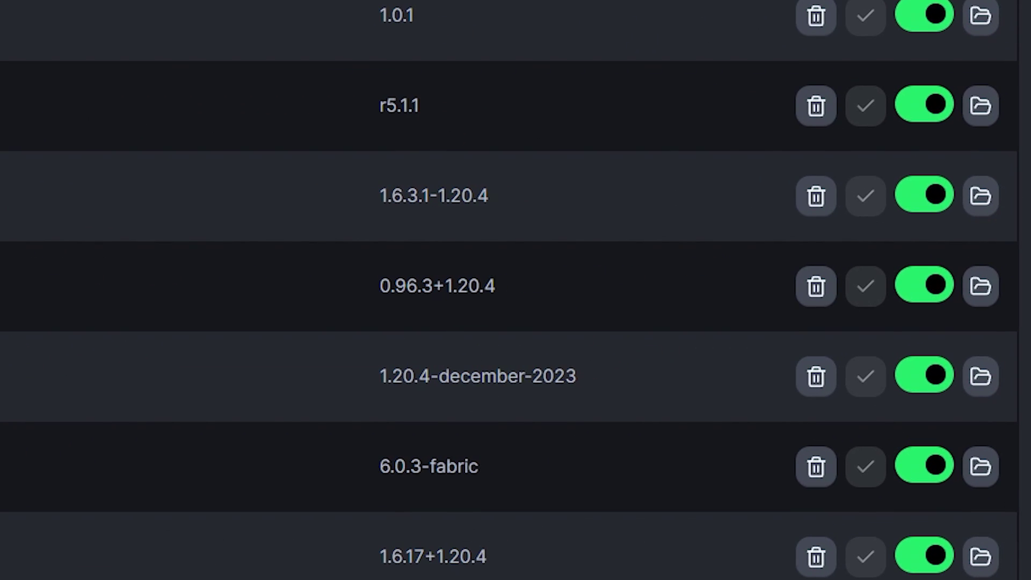
Step: Disable the Bare Bones resource pack in the instance's content list and enable it again
scroll(881, 81, up, 3)
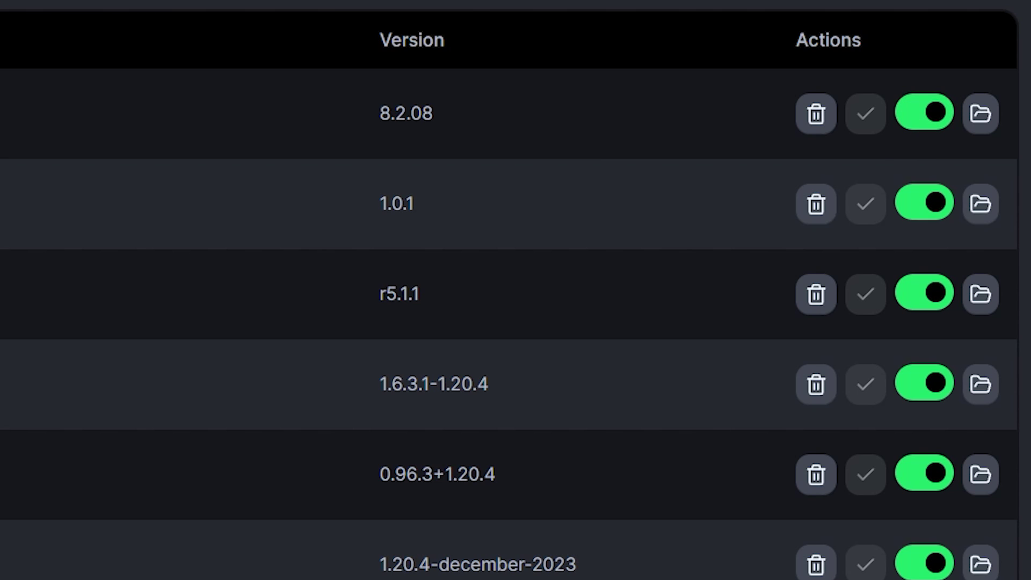
click(920, 202)
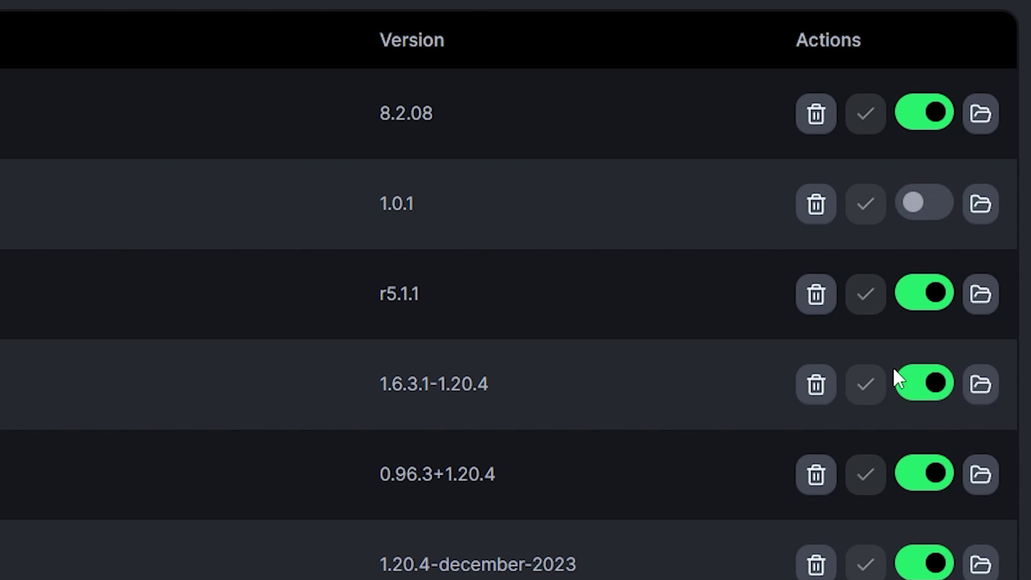
click(921, 202)
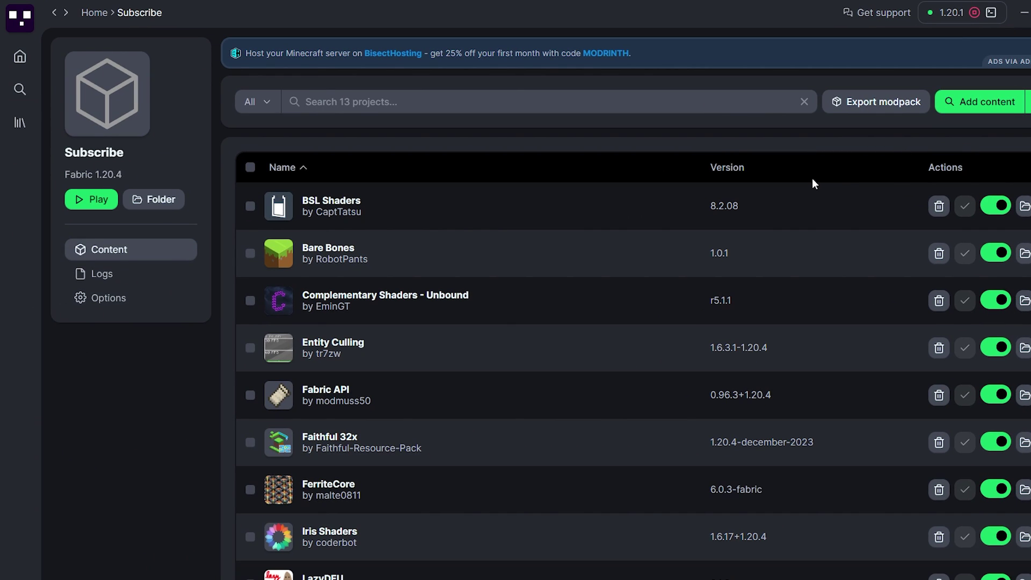
Step: Override the global memory settings in the Subscribe instance's options and adjust its Java memory allocation
click(134, 298)
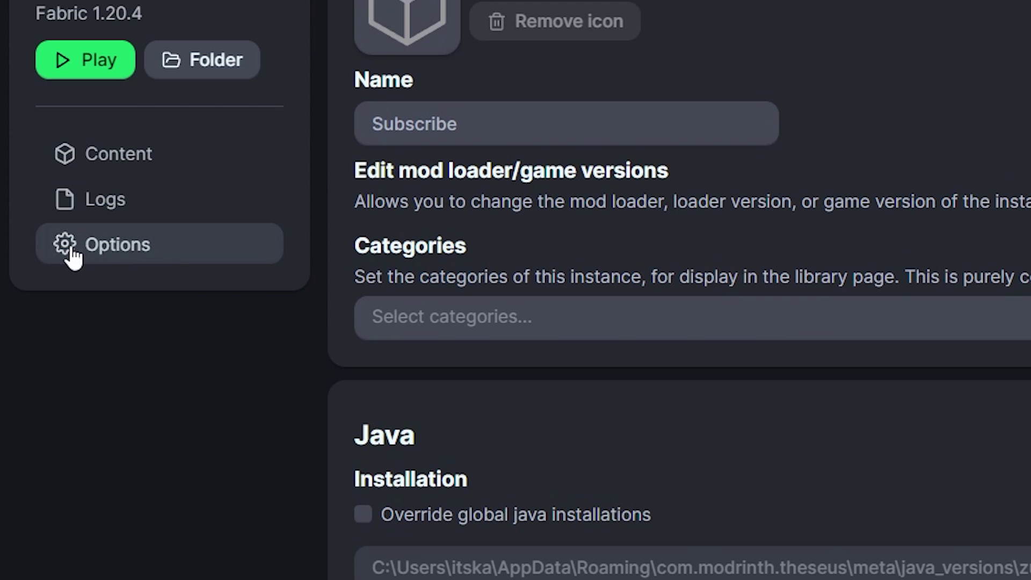
scroll(932, 120, down, 10)
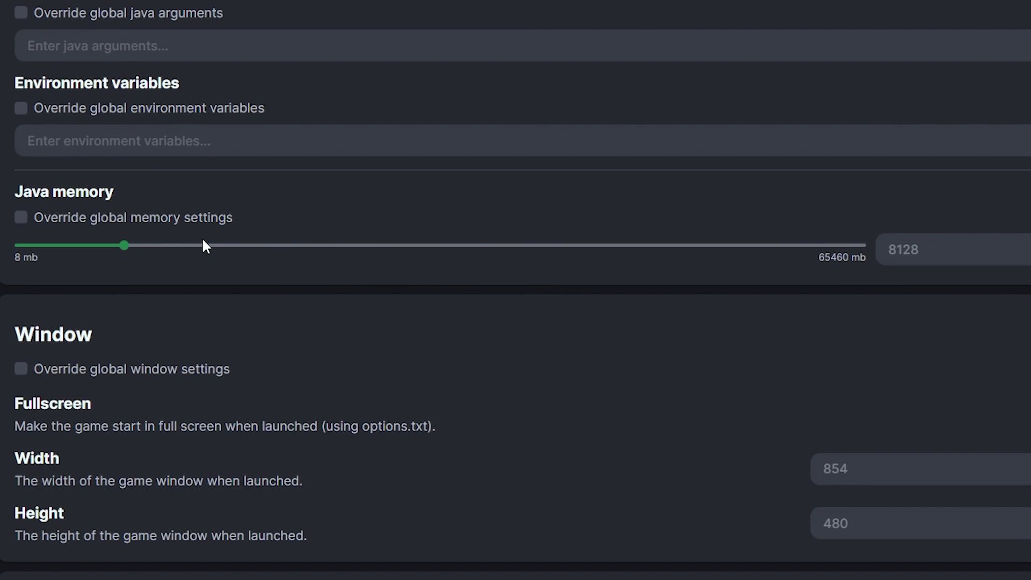
click(22, 221)
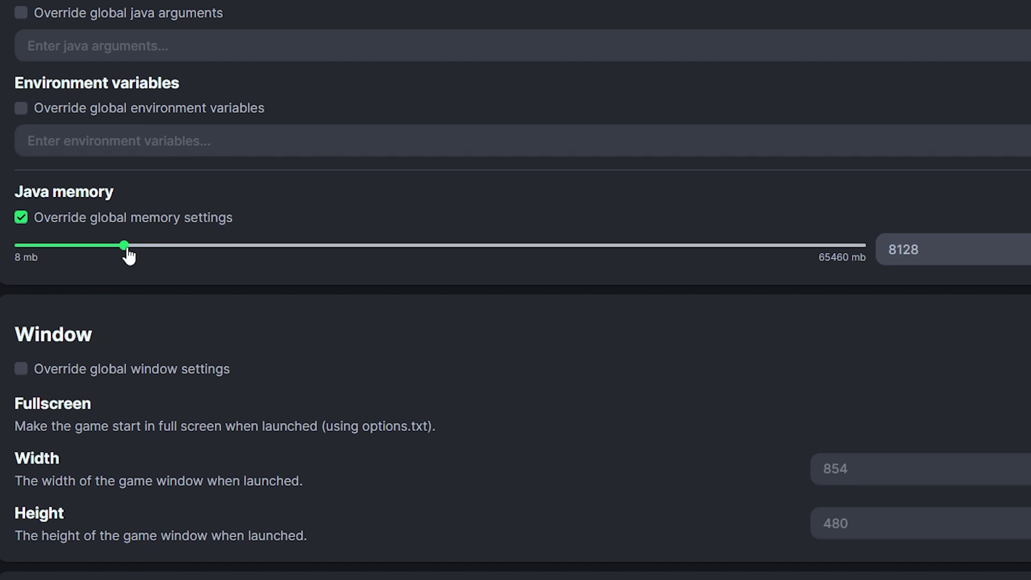
drag(127, 248, 134, 289)
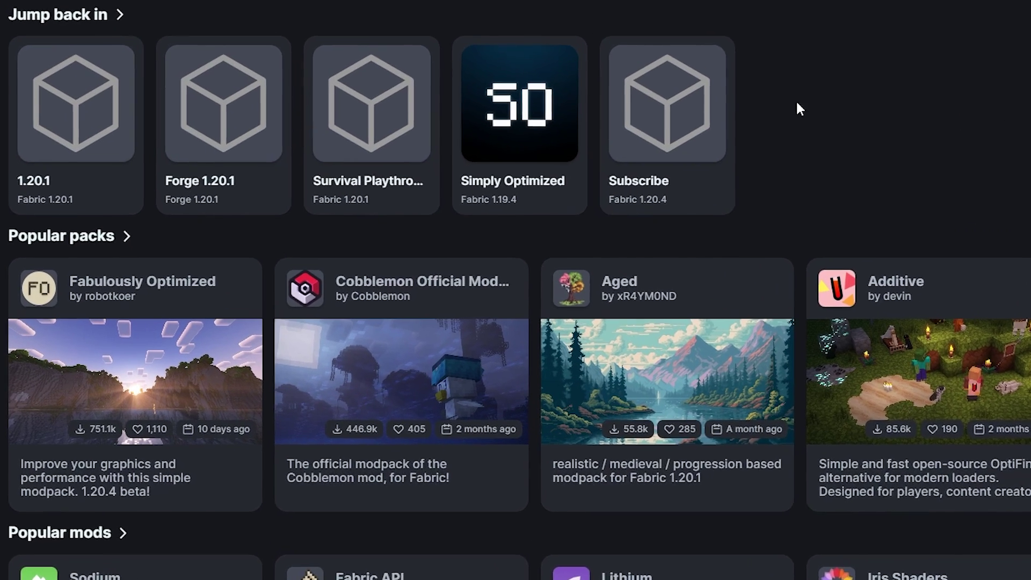
Step: Look over the home page's recent instances, popular packs and popular mods, and view the available actions for the Cobblemon modpack
mouse_move(47, 96)
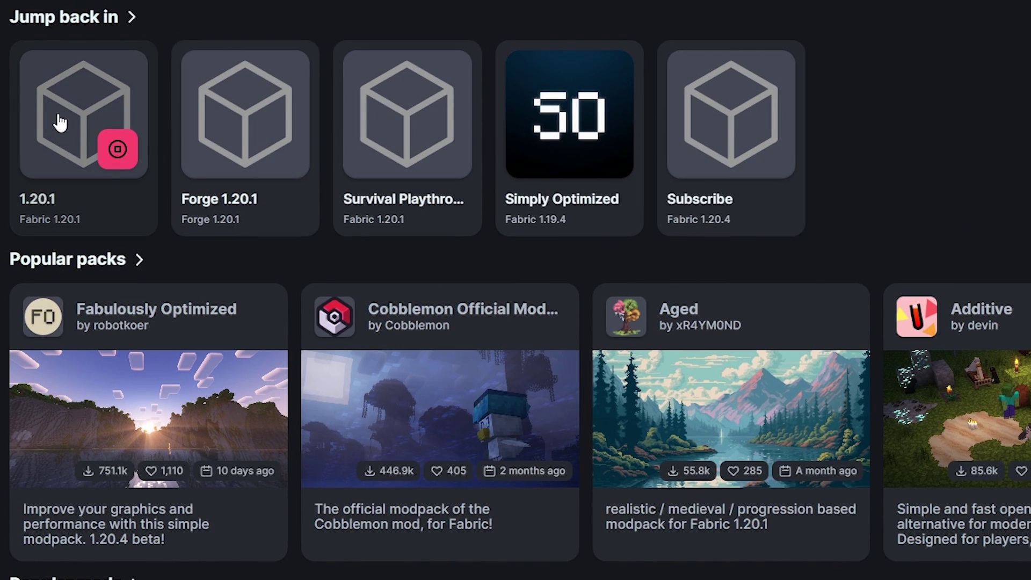
scroll(891, 154, down, 5)
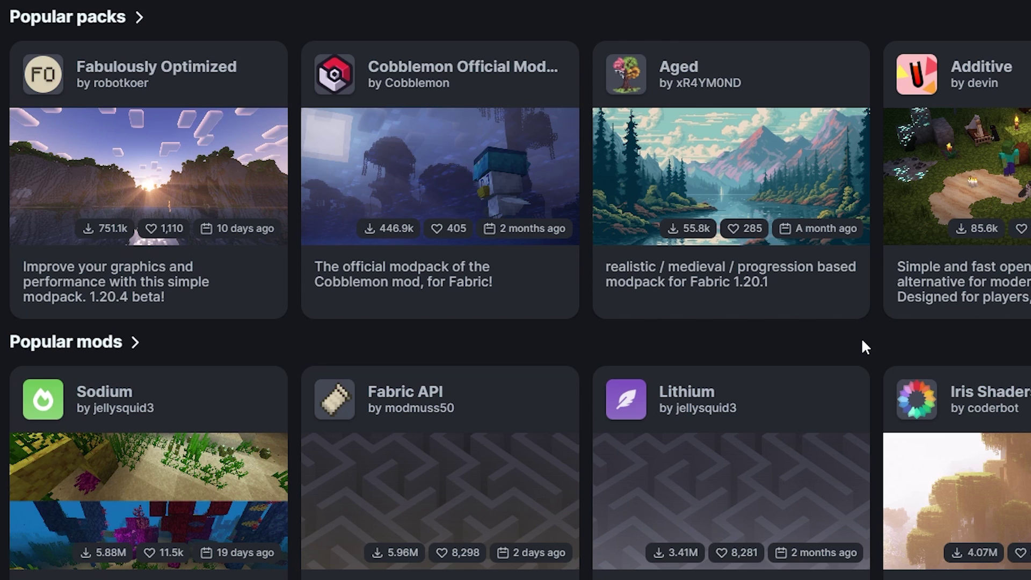
mouse_move(868, 306)
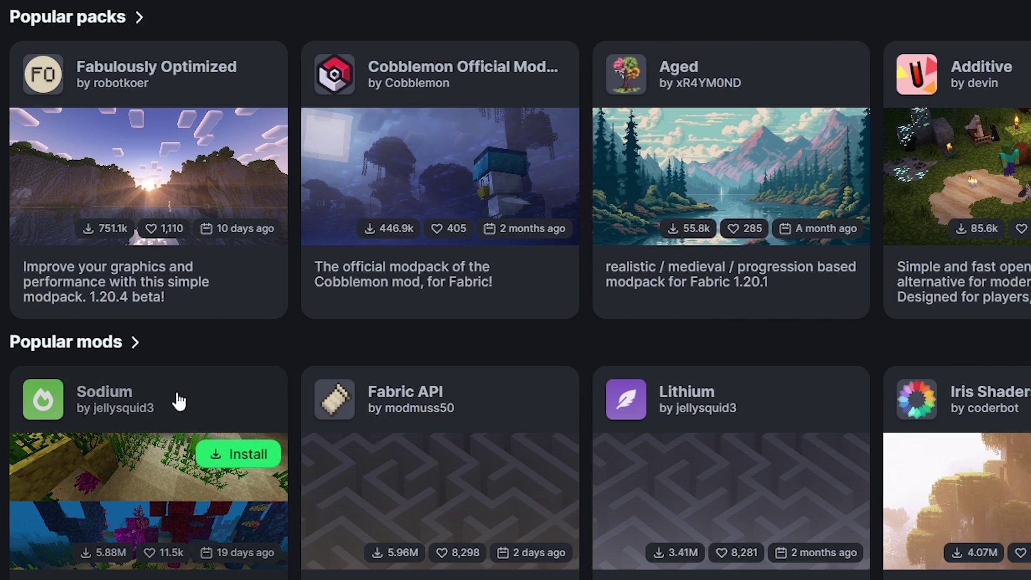
mouse_move(472, 179)
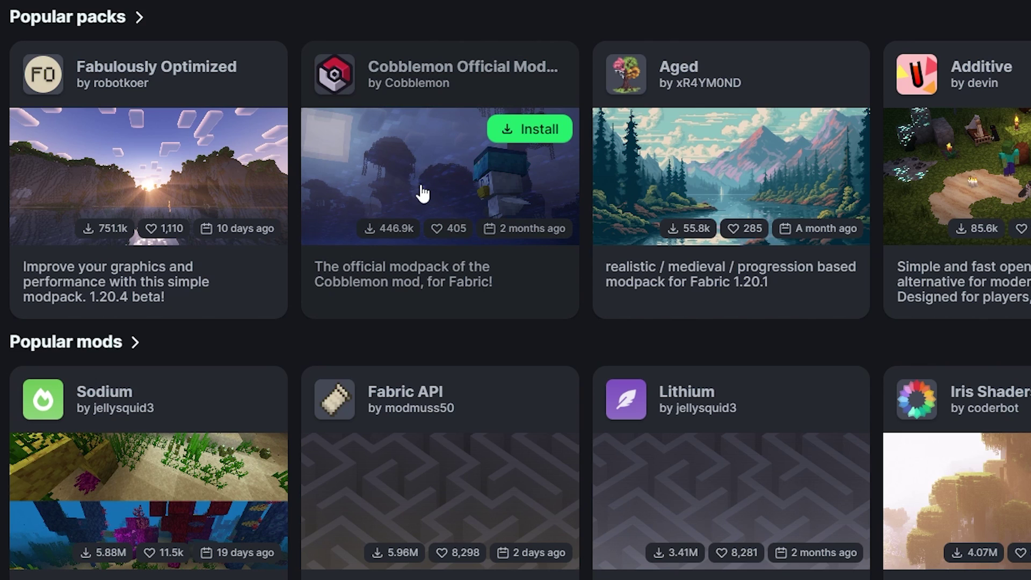
right_click(414, 136)
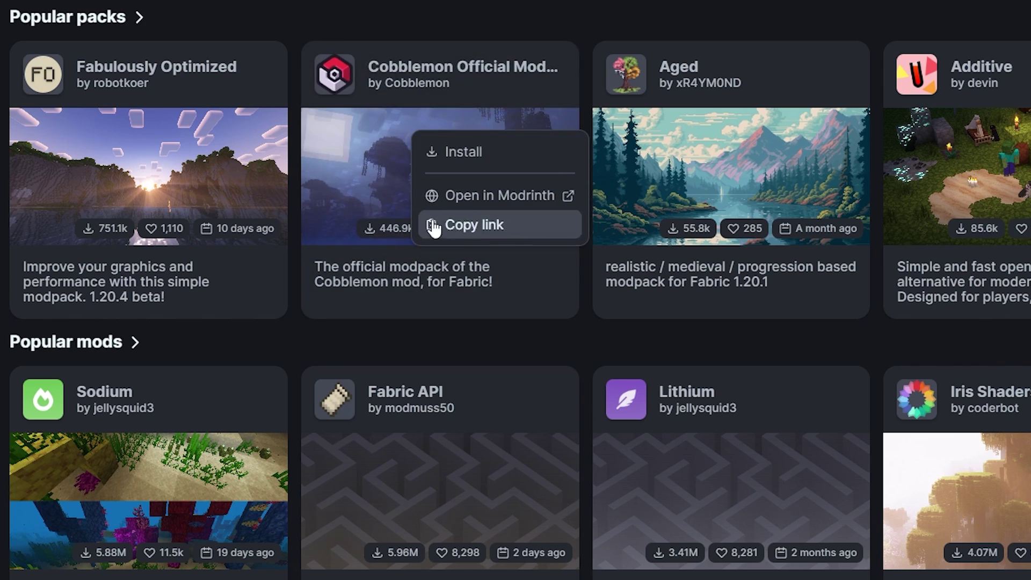
click(424, 24)
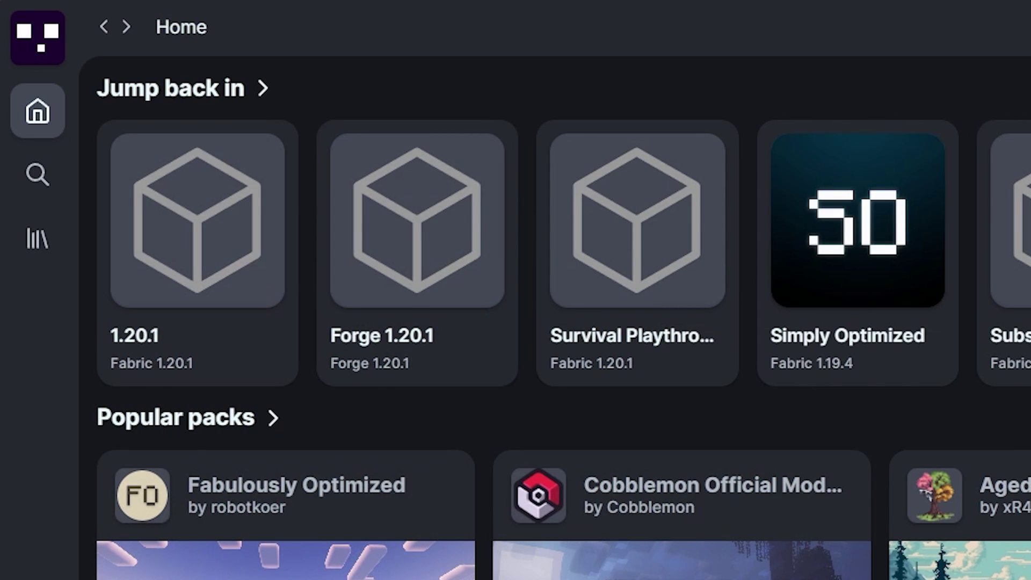
Step: Look through the modpack browsing page, the instance library and the home page
click(35, 191)
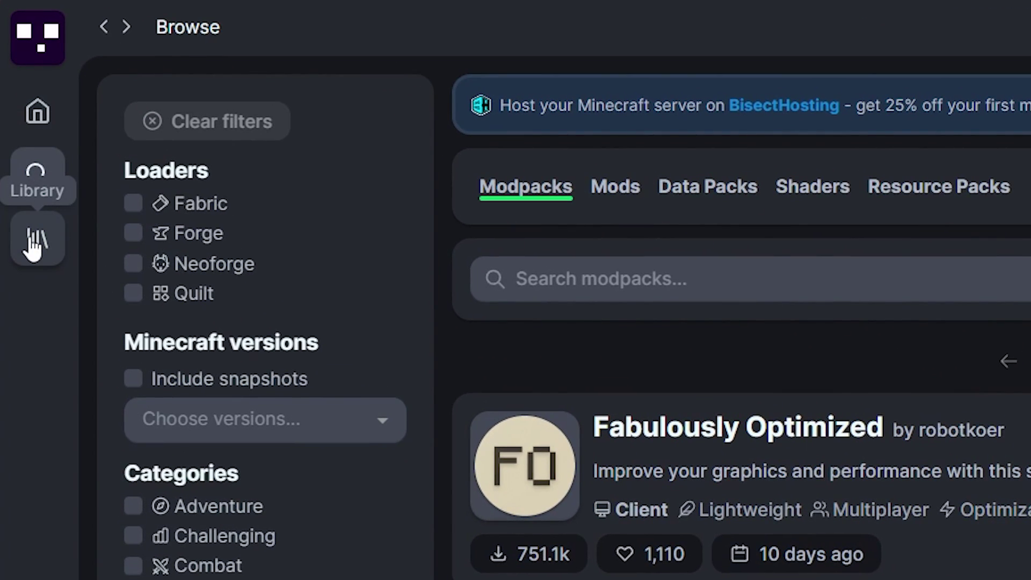
click(33, 242)
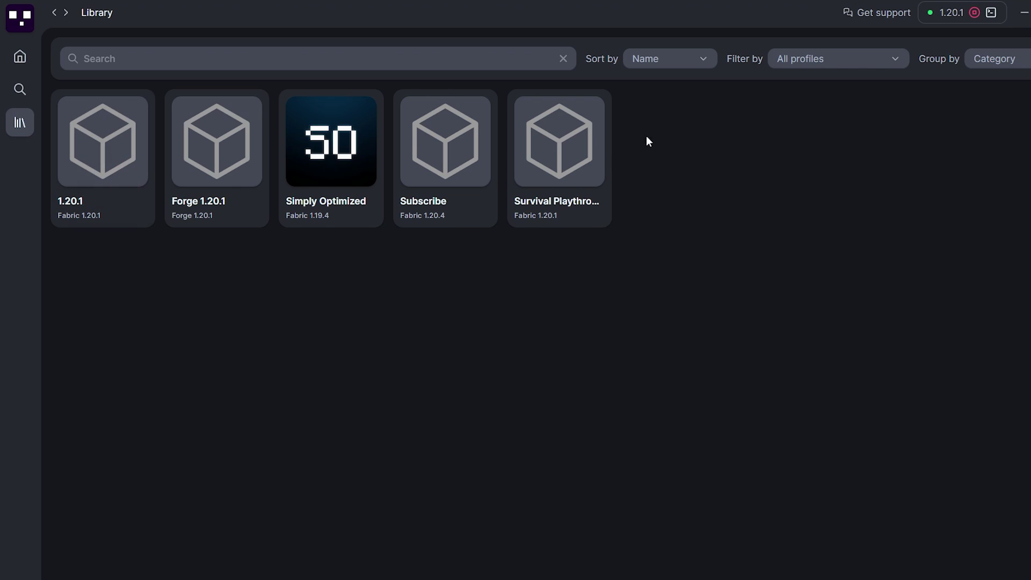
click(20, 59)
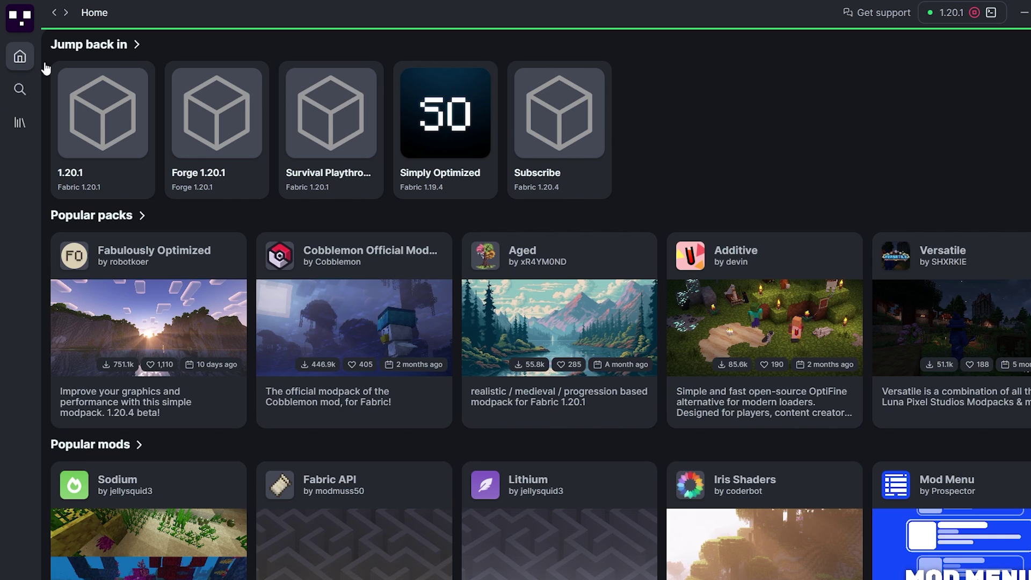
mouse_move(528, 120)
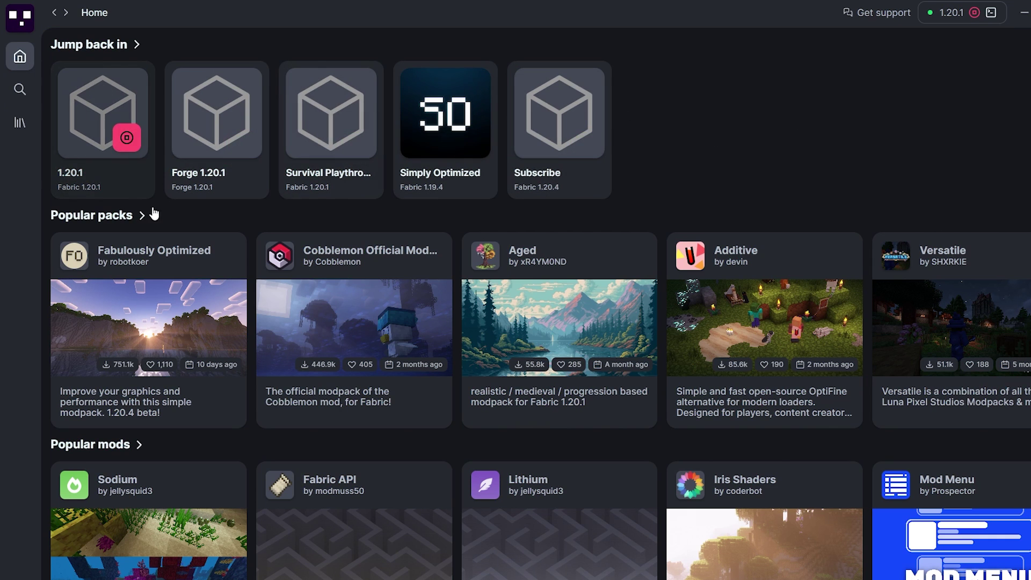
click(19, 121)
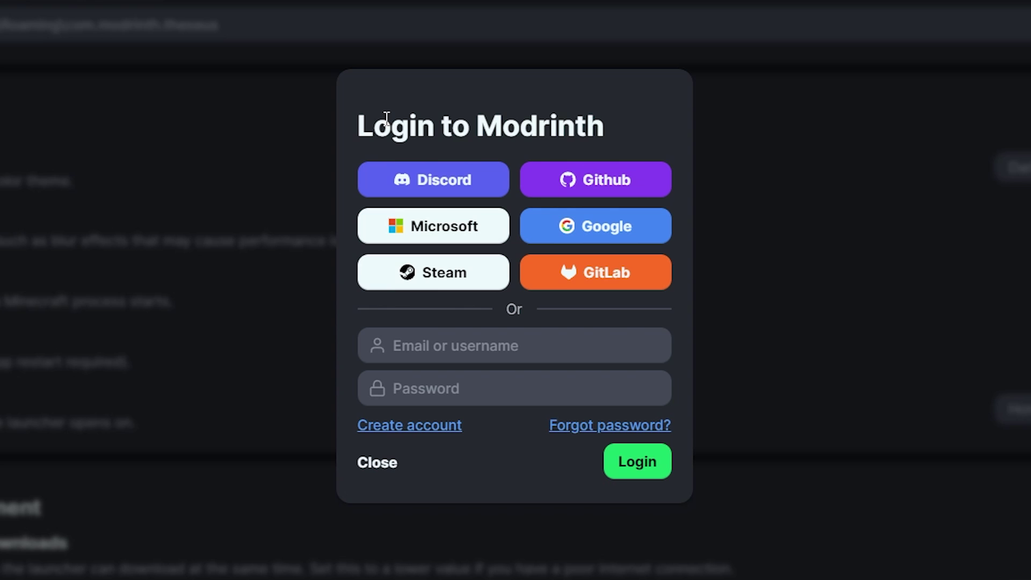
Step: Try to log in to Modrinth from the login form, and close the form
drag(485, 120, 606, 128)
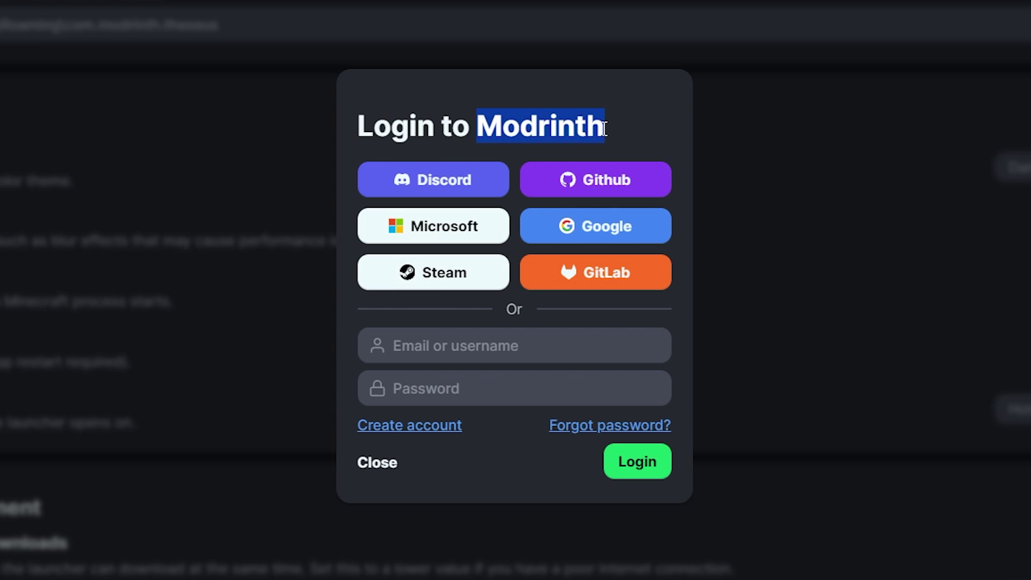
click(605, 128)
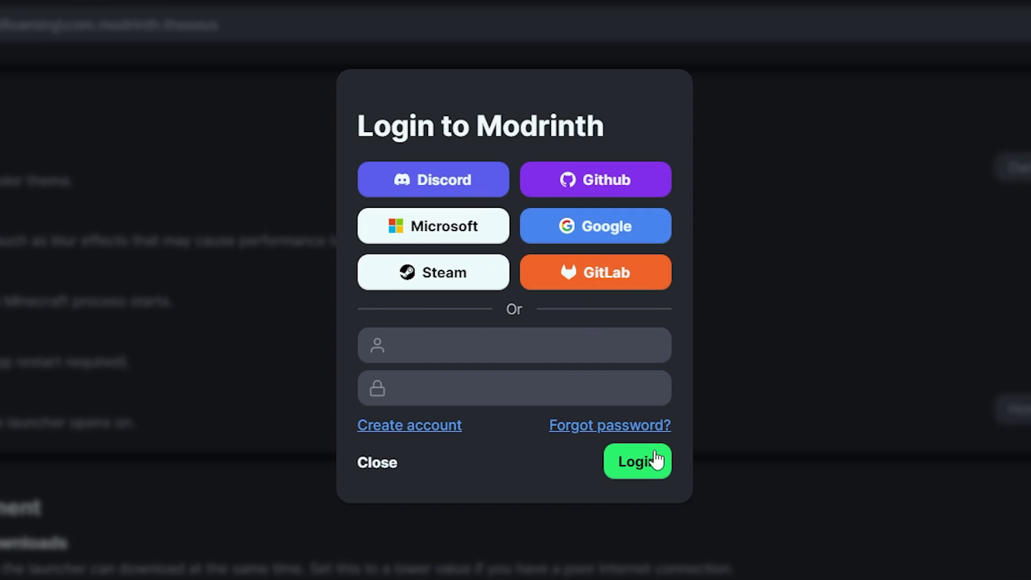
click(653, 475)
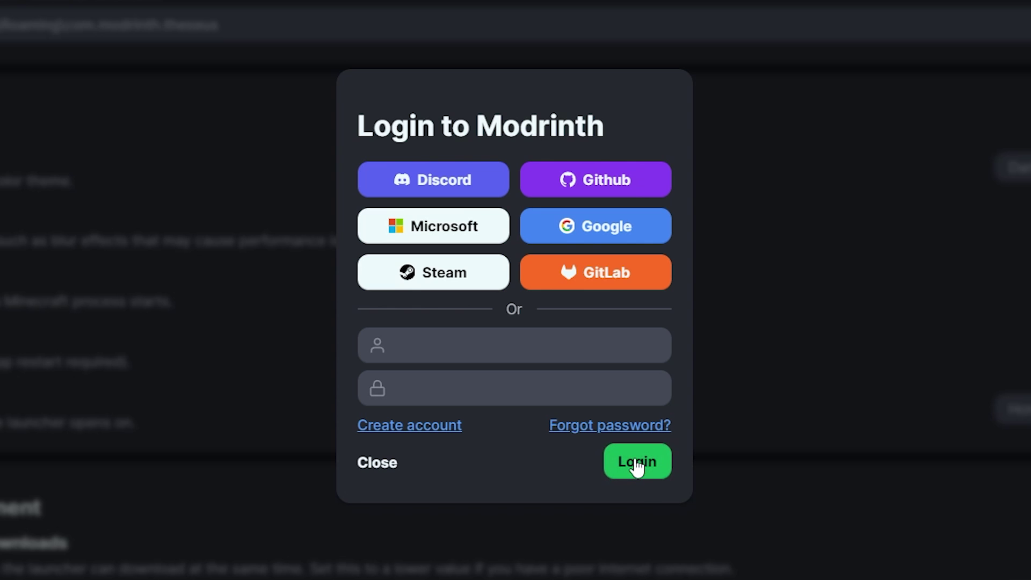
click(603, 373)
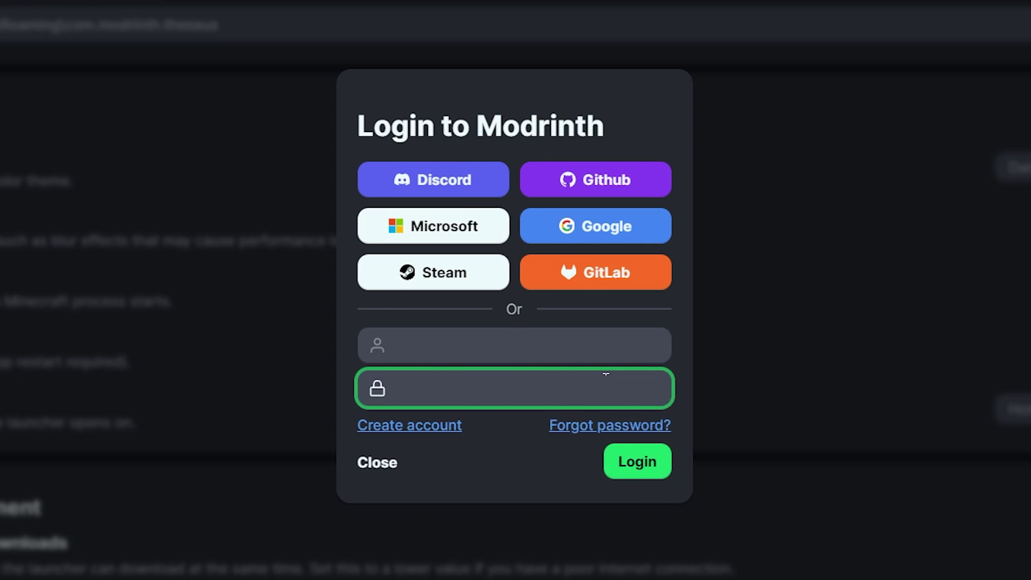
click(639, 463)
click(591, 401)
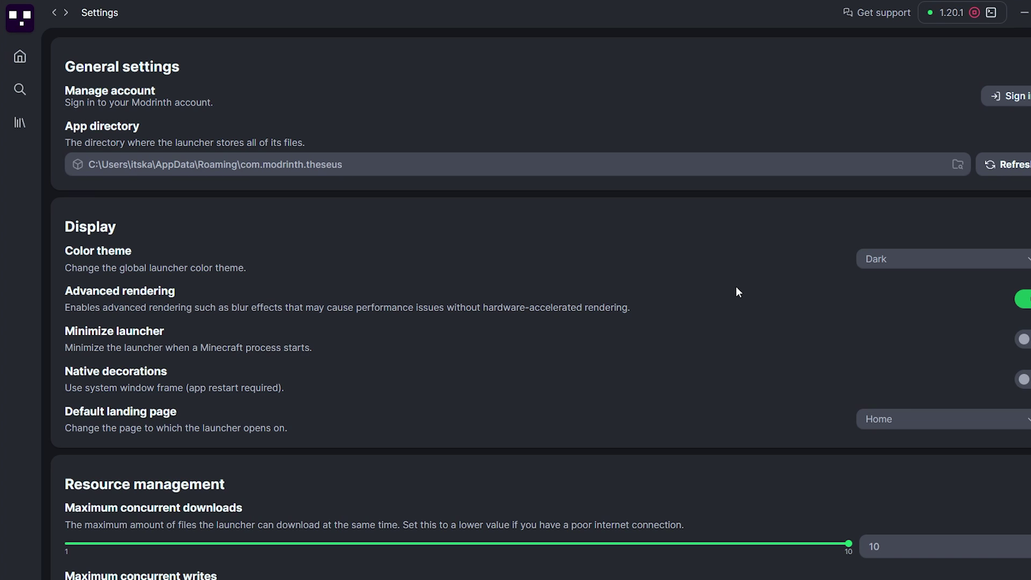